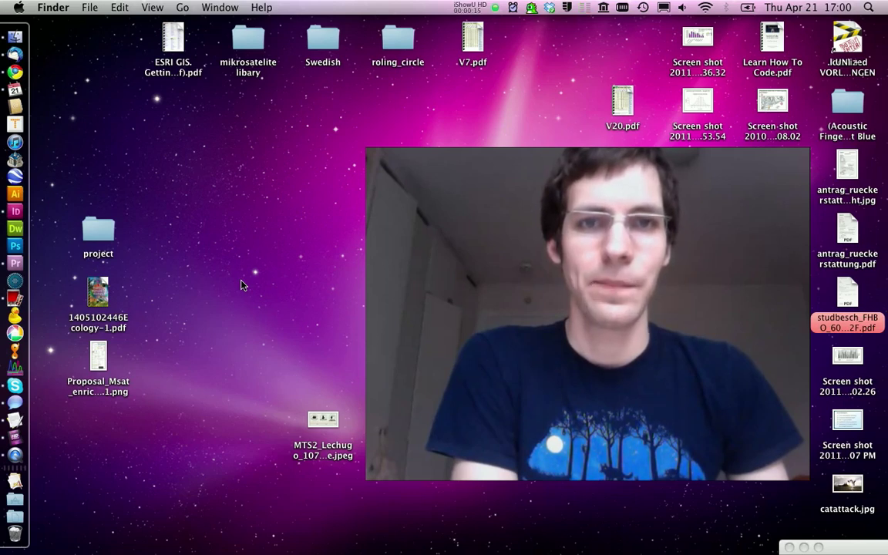
Step: Open working_with_text.indd from the project folder on the desktop
double_click(114, 248)
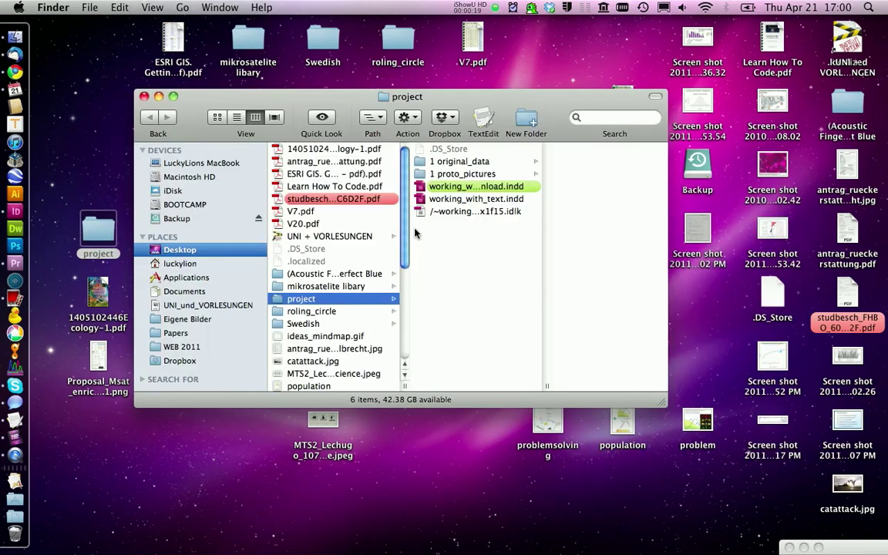
left_click(421, 200)
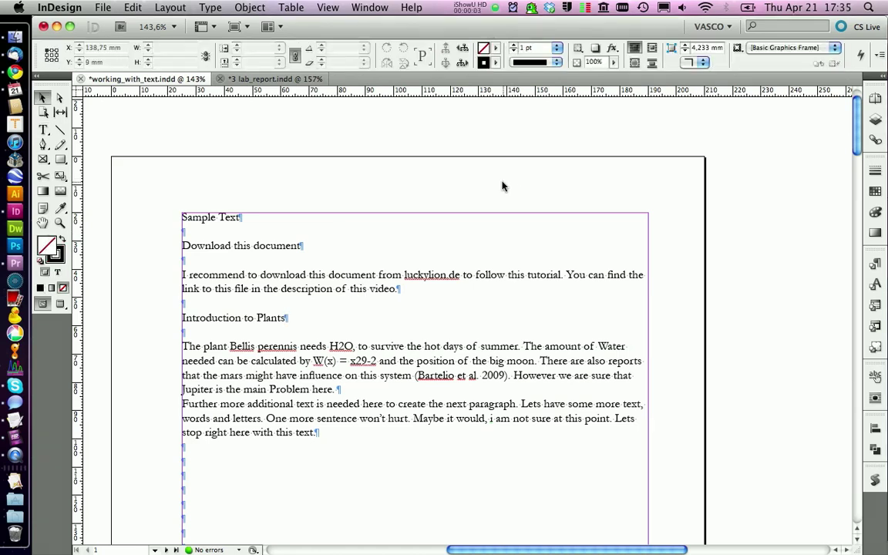
left_click(420, 290)
double_click(419, 290)
left_click_drag(419, 290, 176, 276)
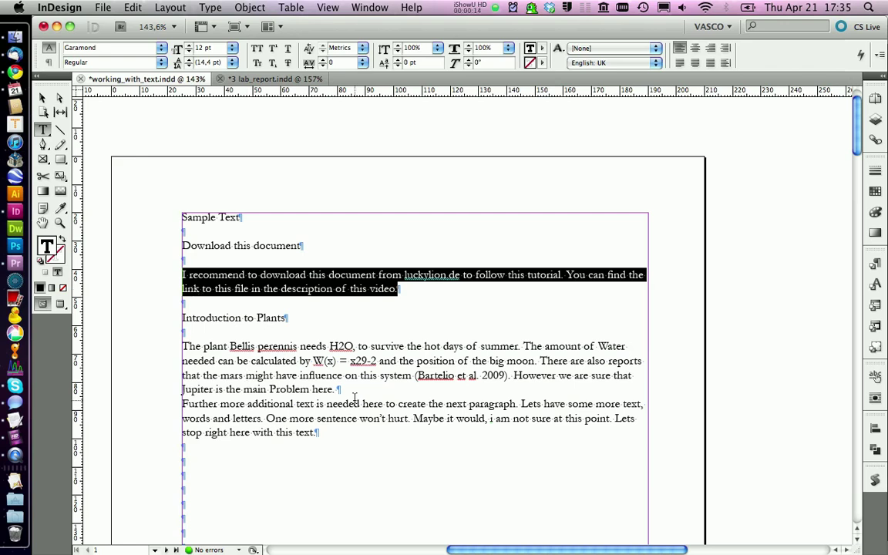
left_click(319, 351)
left_click_drag(343, 390, 185, 346)
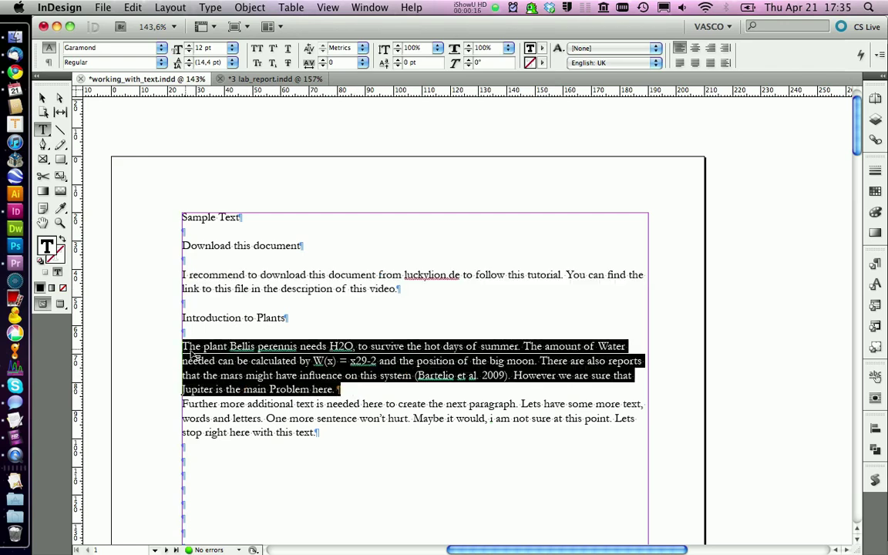
left_click(319, 317)
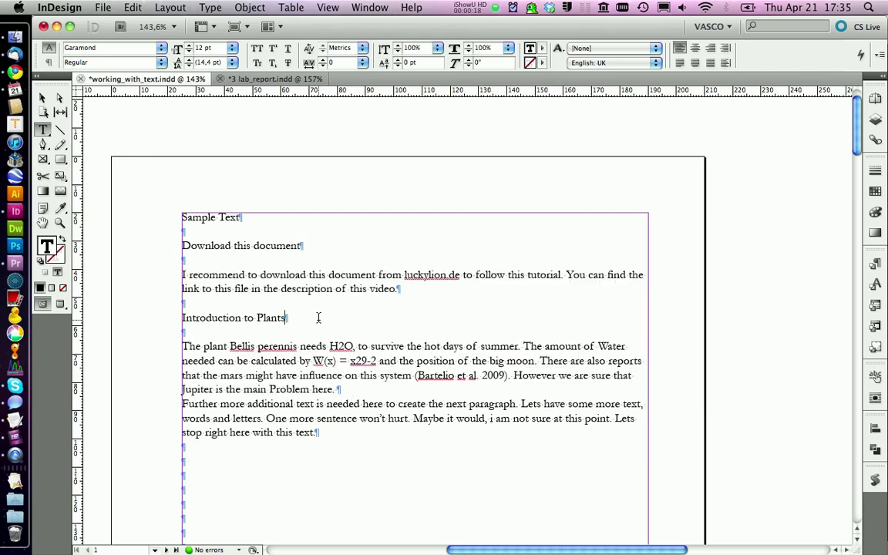
left_click(210, 7)
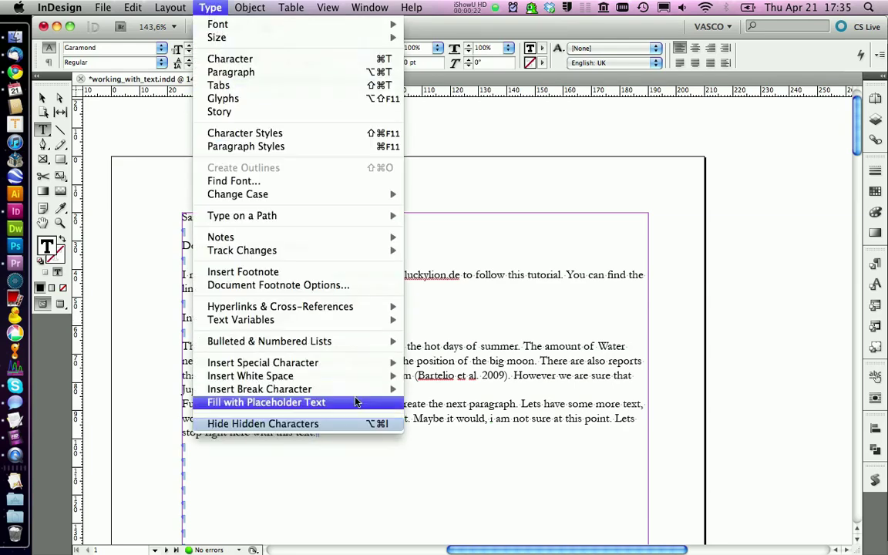
left_click(386, 307)
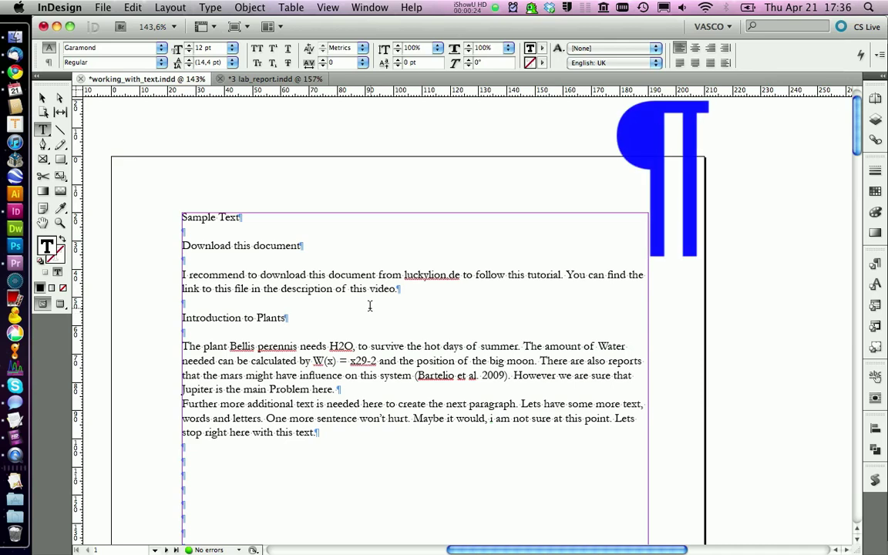
left_click(188, 303)
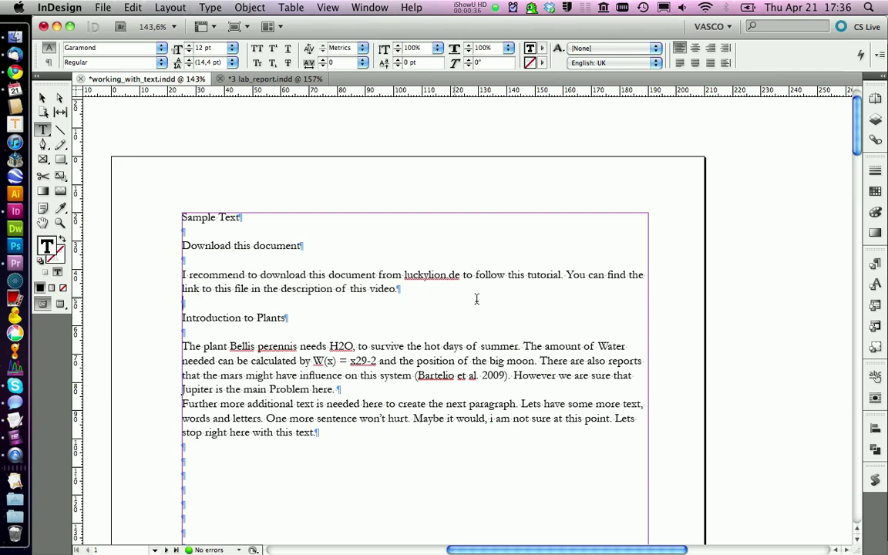
Step: Show the Paragraph Styles panel with only Basic Paragraph, and select the 'I recommend' paragraph
left_click(875, 264)
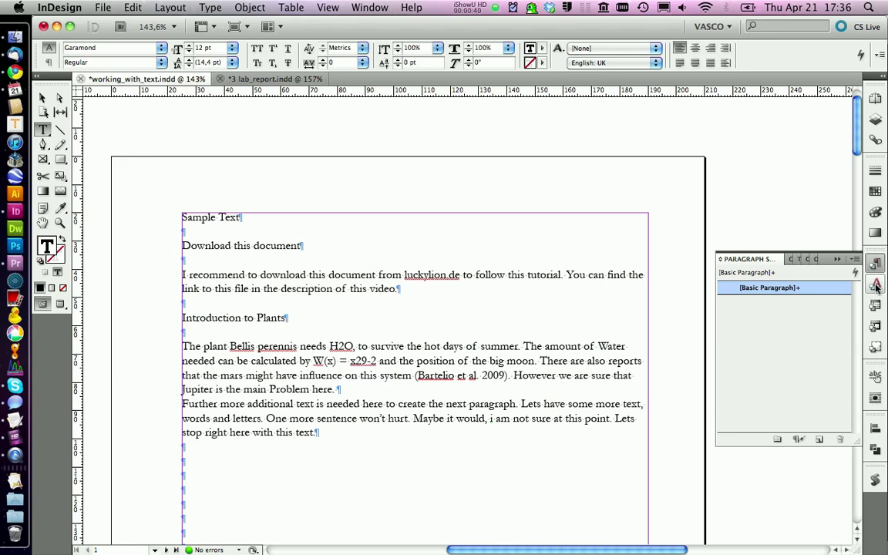
left_click(876, 284)
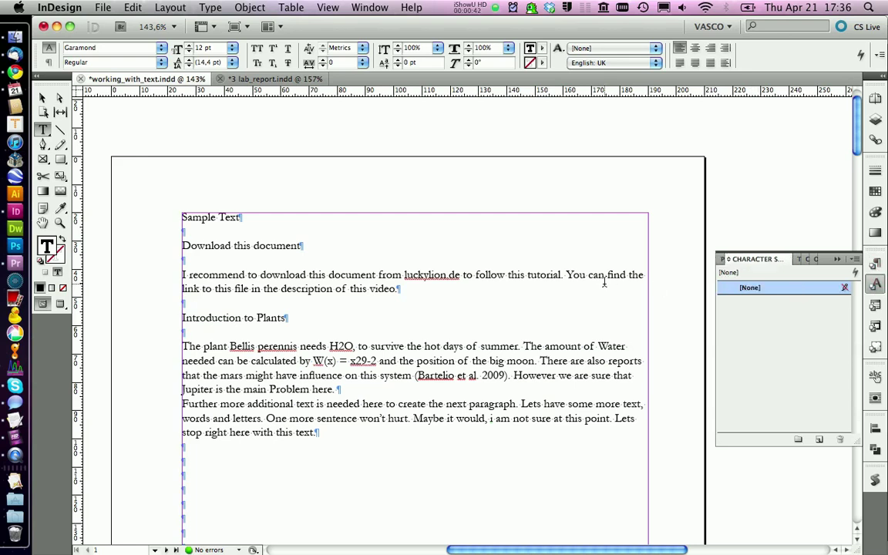
left_click_drag(508, 275, 561, 275)
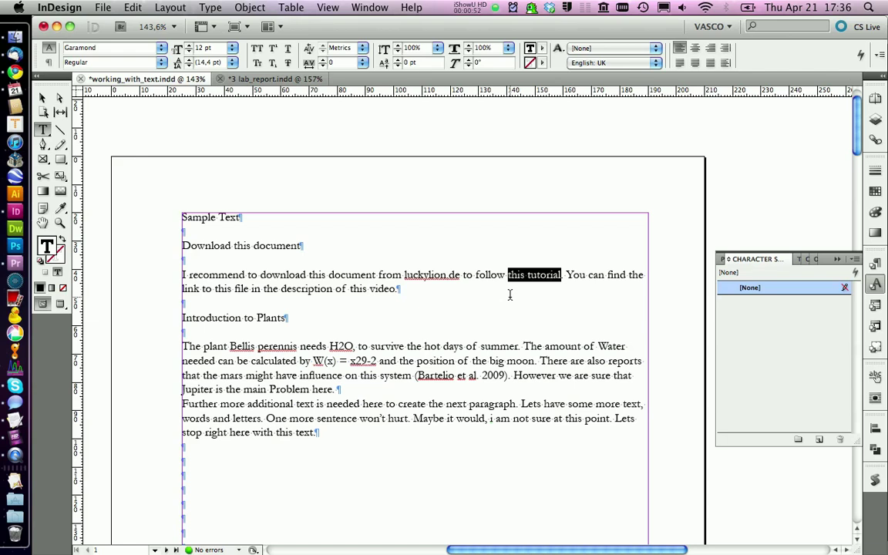
left_click(876, 284)
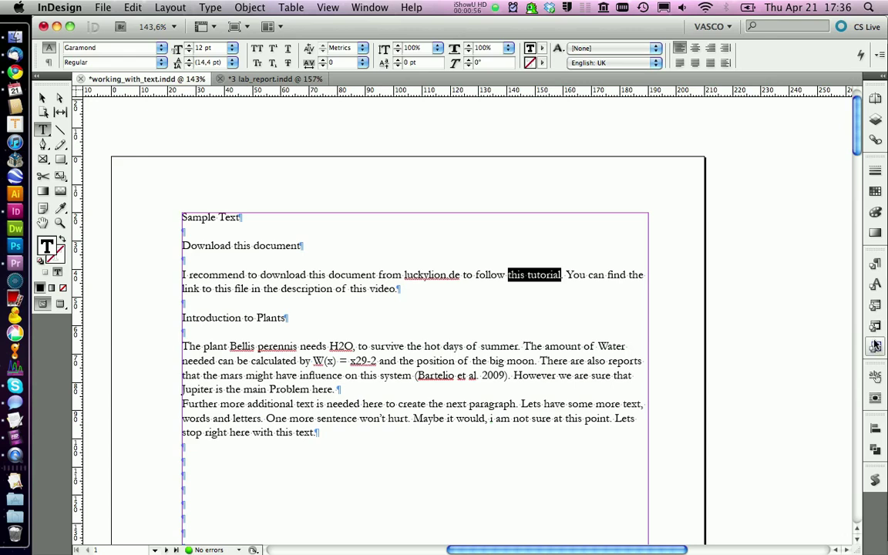
left_click(876, 265)
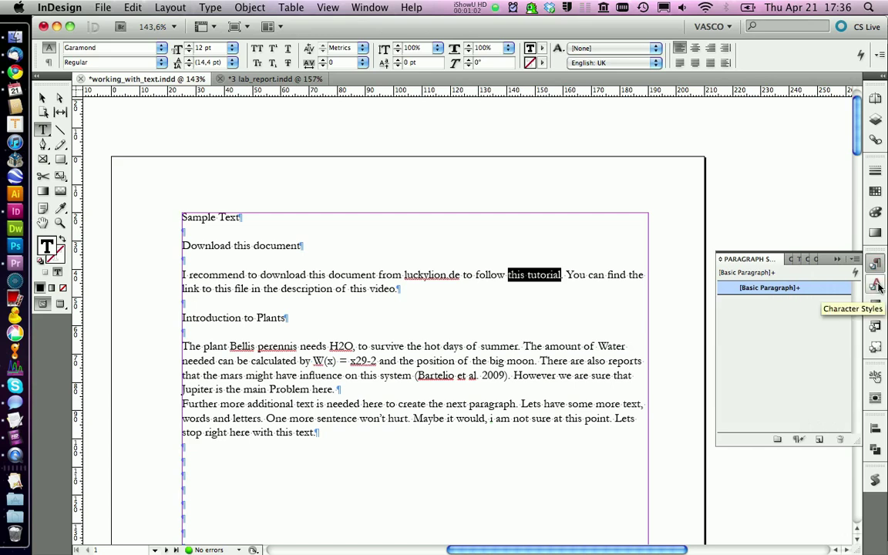
left_click(877, 285)
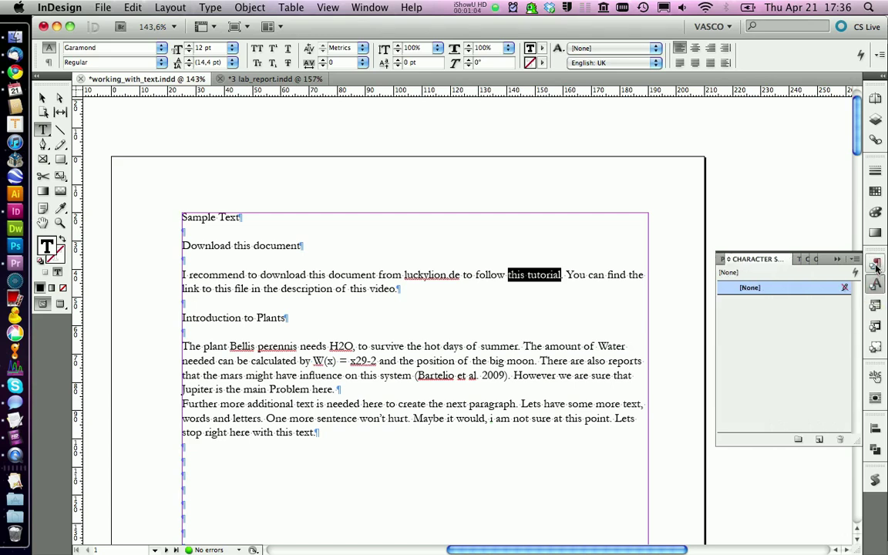
left_click(875, 264)
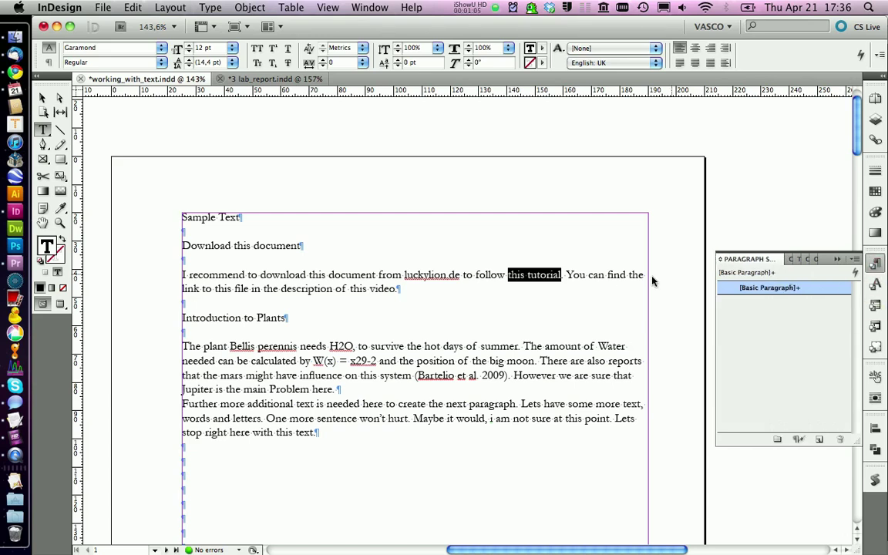
left_click(459, 293)
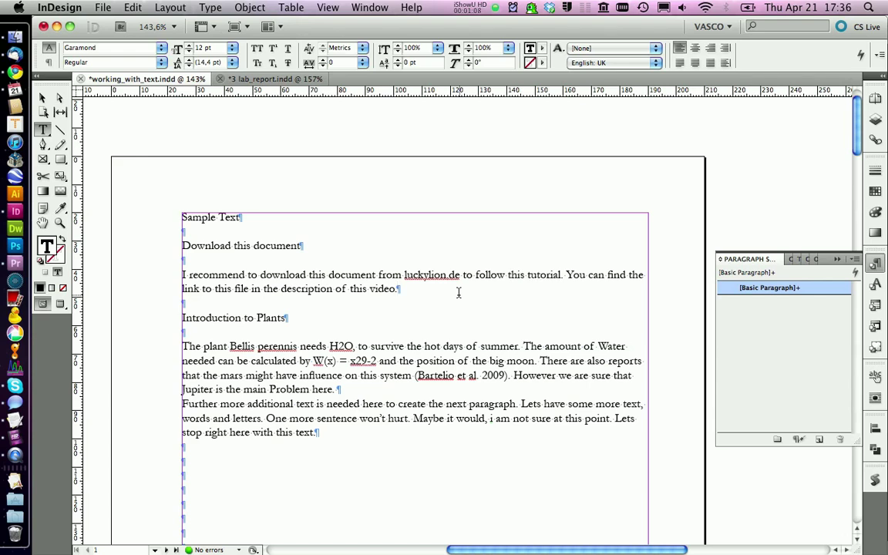
left_click_drag(422, 297, 166, 274)
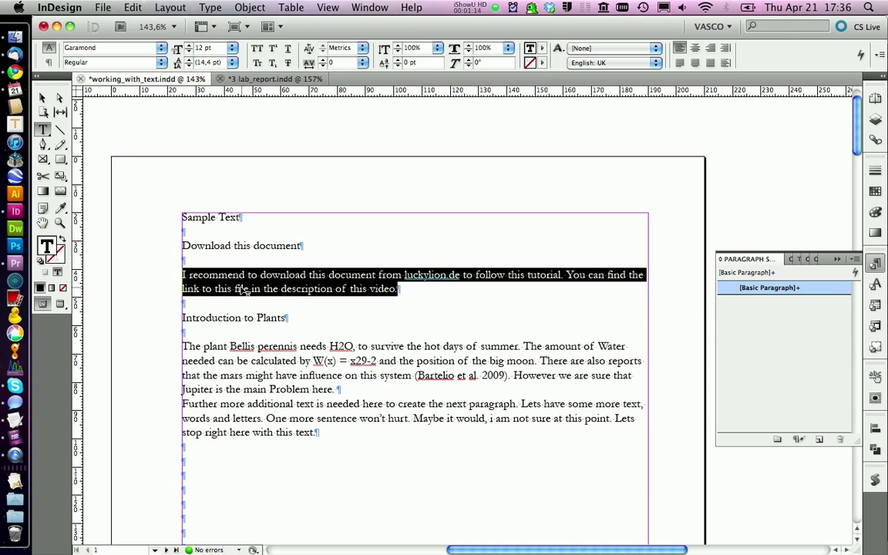
Step: Apply Adobe Garamond Pro Regular from the Font Family list to the selected paragraph
left_click(159, 48)
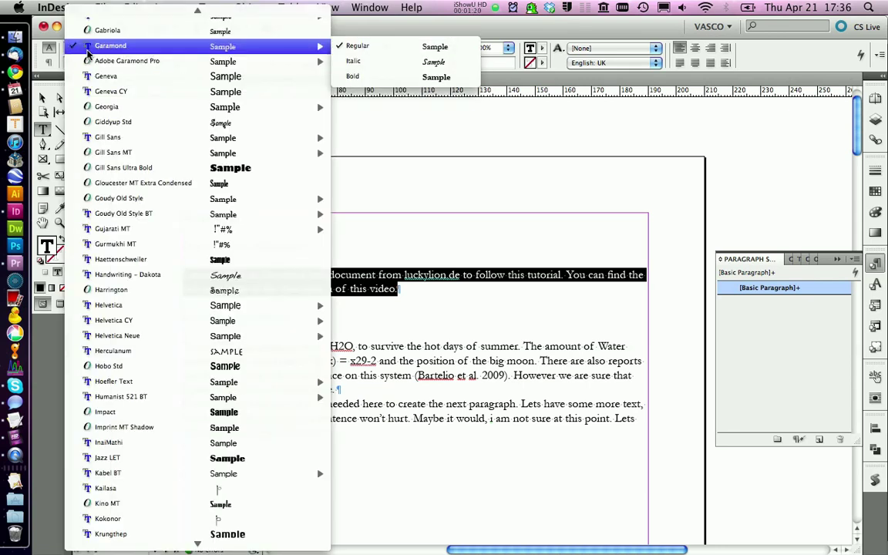
mouse_move(154, 61)
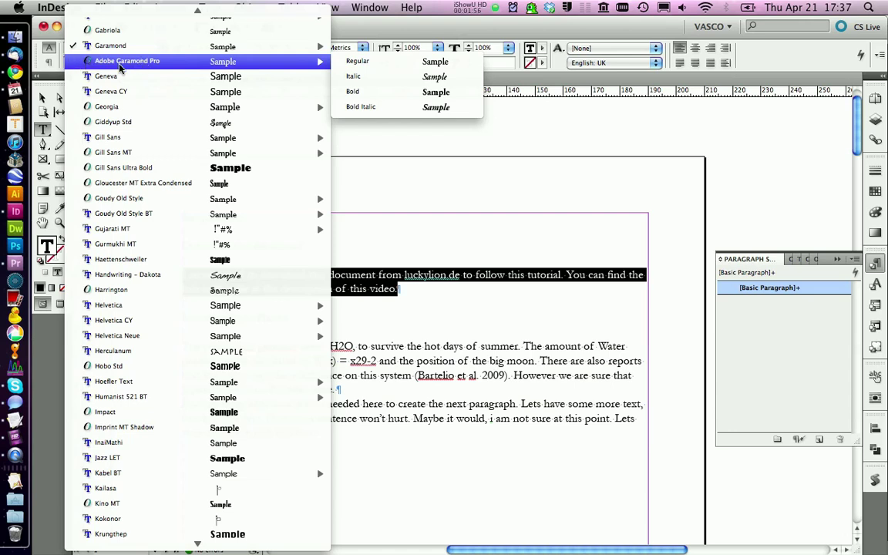
left_click(368, 63)
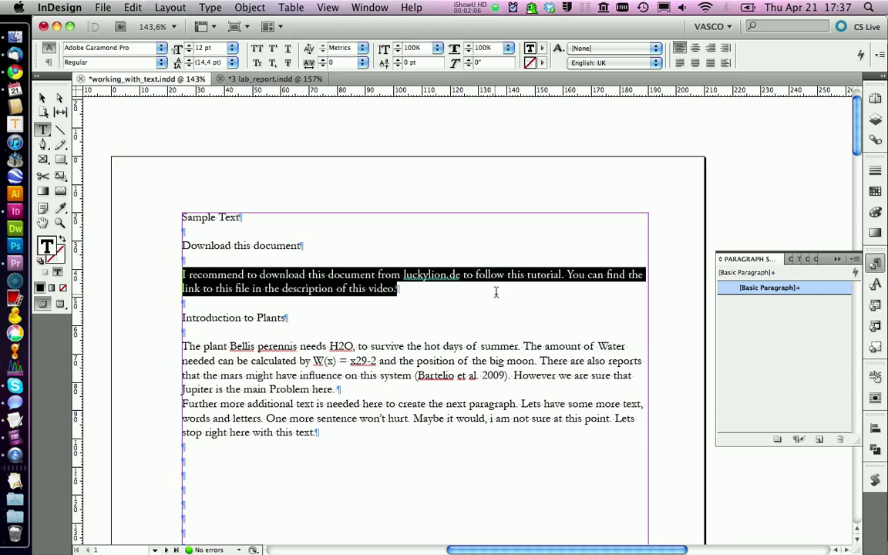
Step: Make a paragraph style from the Garamond paragraph, named 'font', with English: UK language
left_click(821, 441)
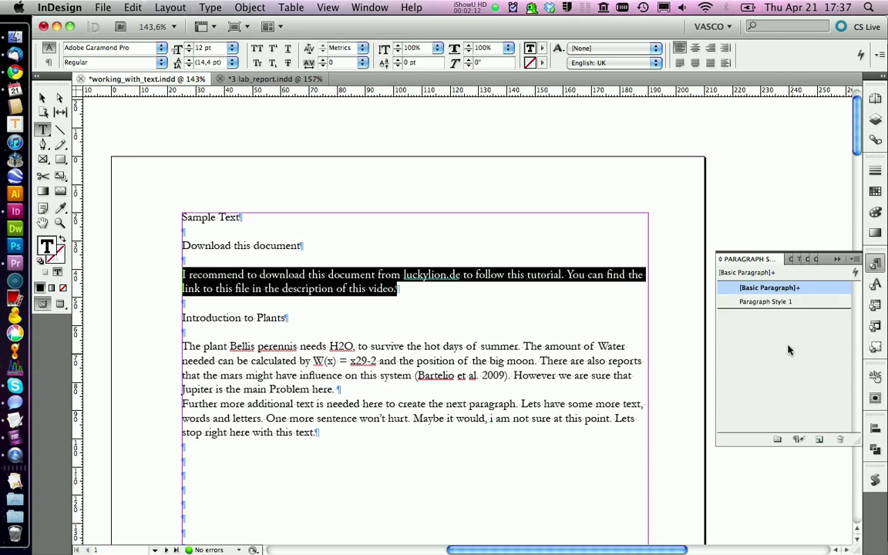
left_click(754, 302)
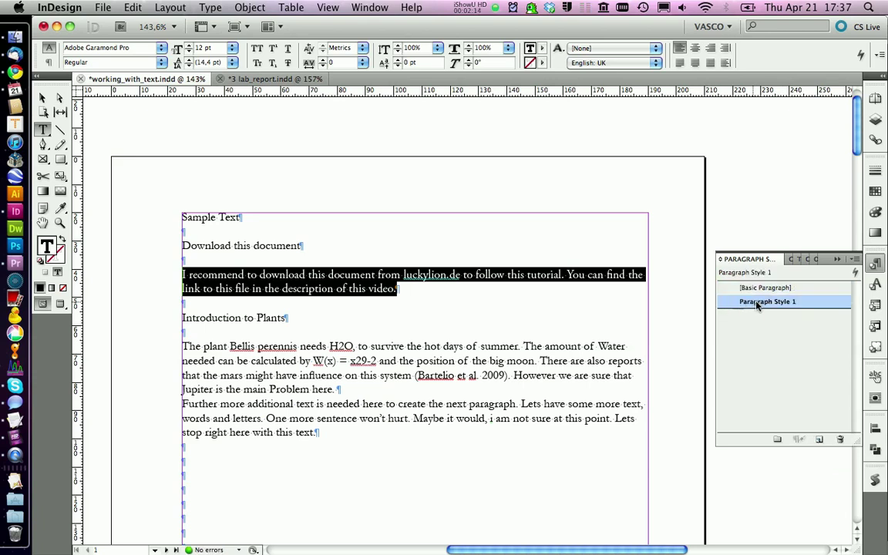
right_click(756, 304)
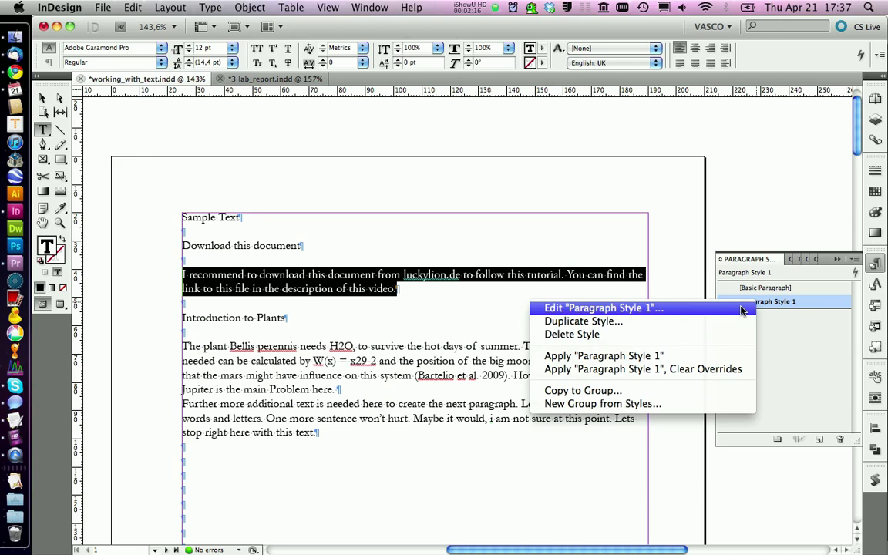
left_click(739, 307)
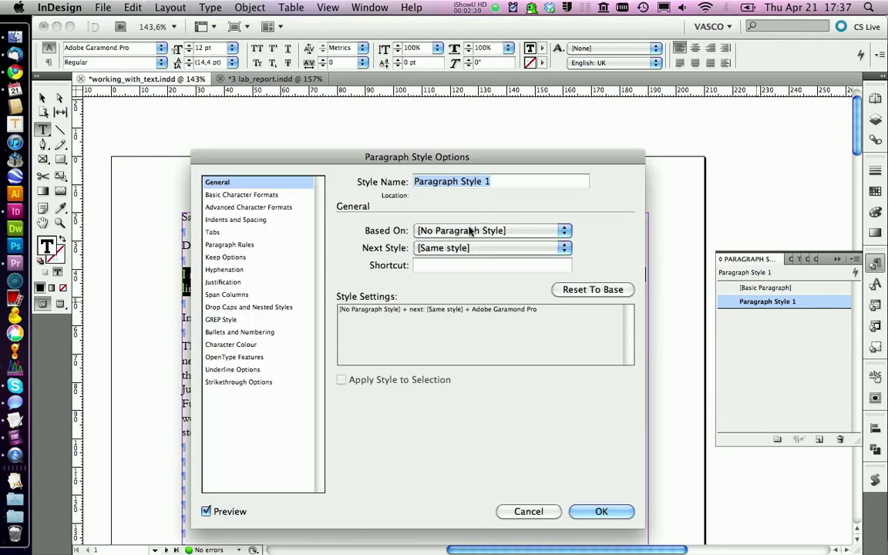
type("font")
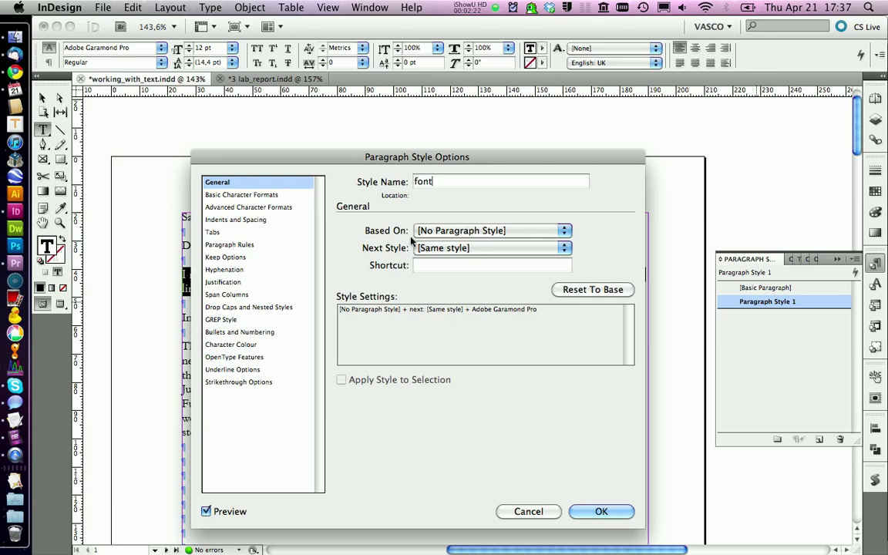
left_click(266, 208)
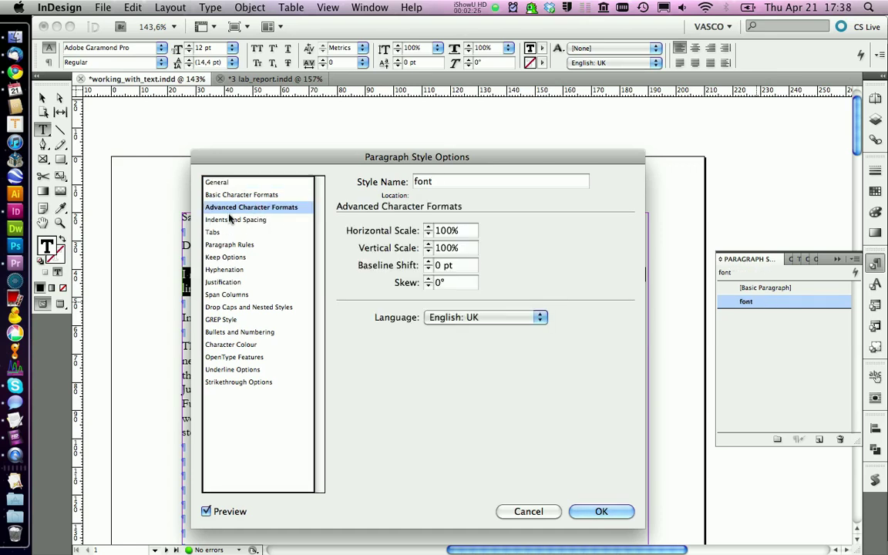
left_click(465, 317)
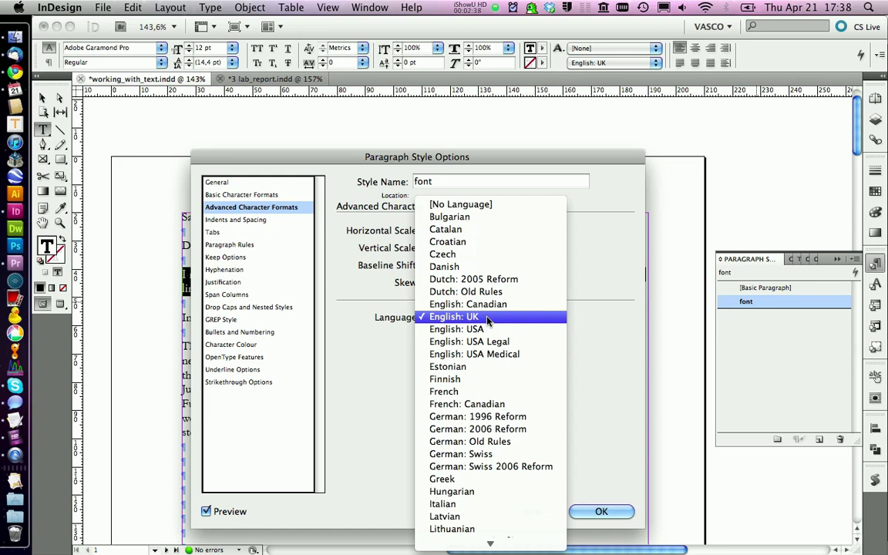
left_click(488, 318)
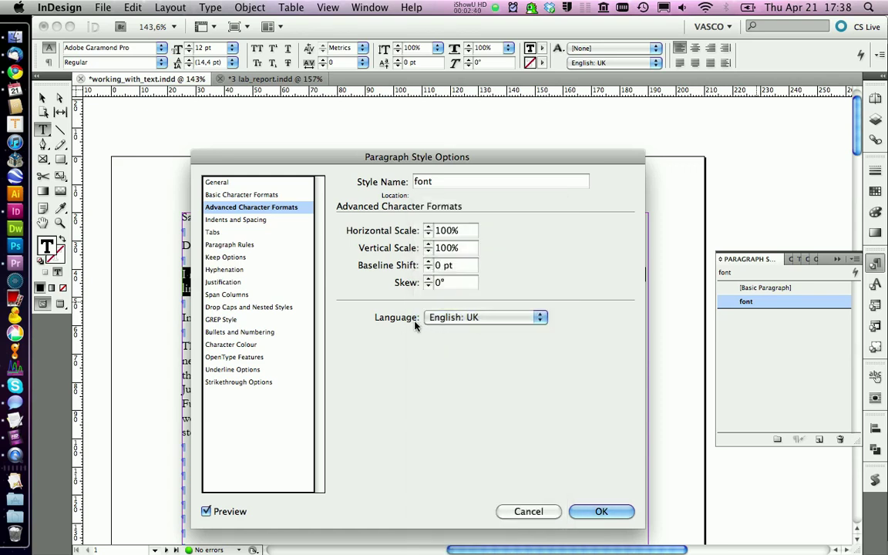
left_click(586, 513)
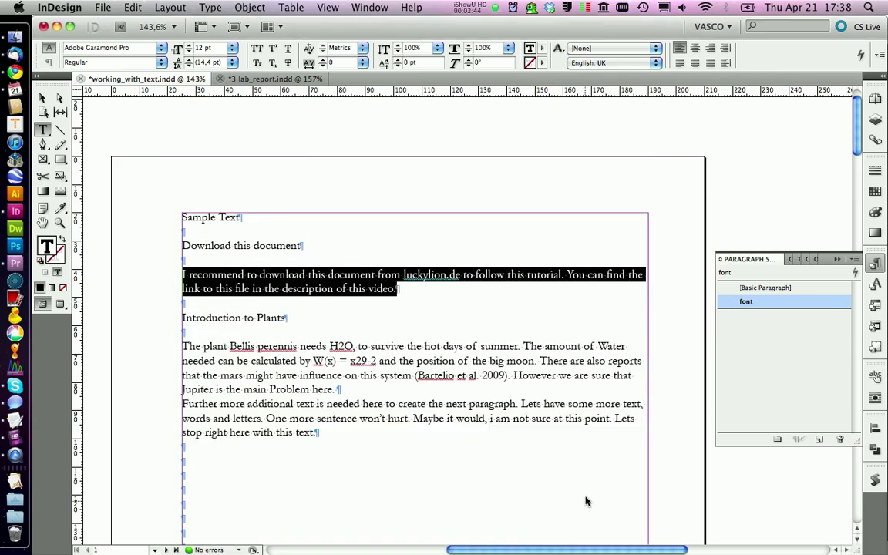
Step: Select all text and apply the 'font' paragraph style with overrides cleared
left_click(386, 312)
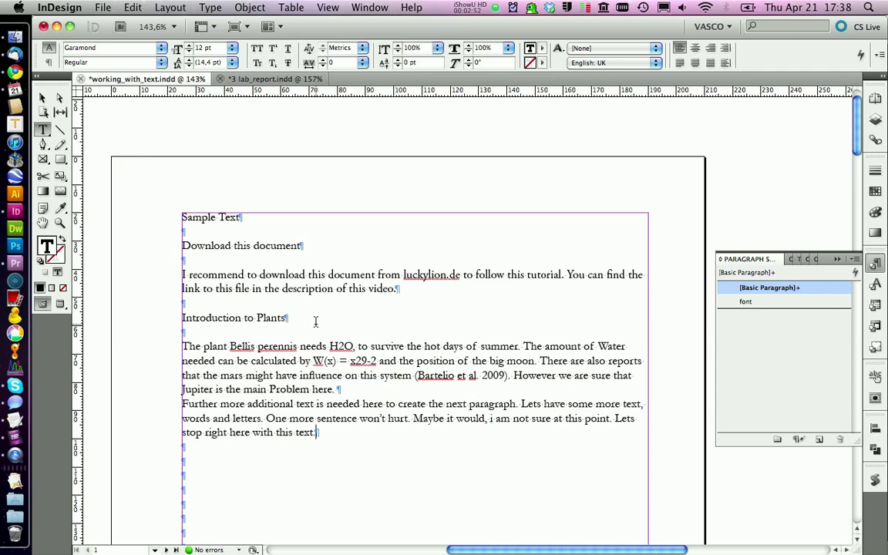
key("super+a")
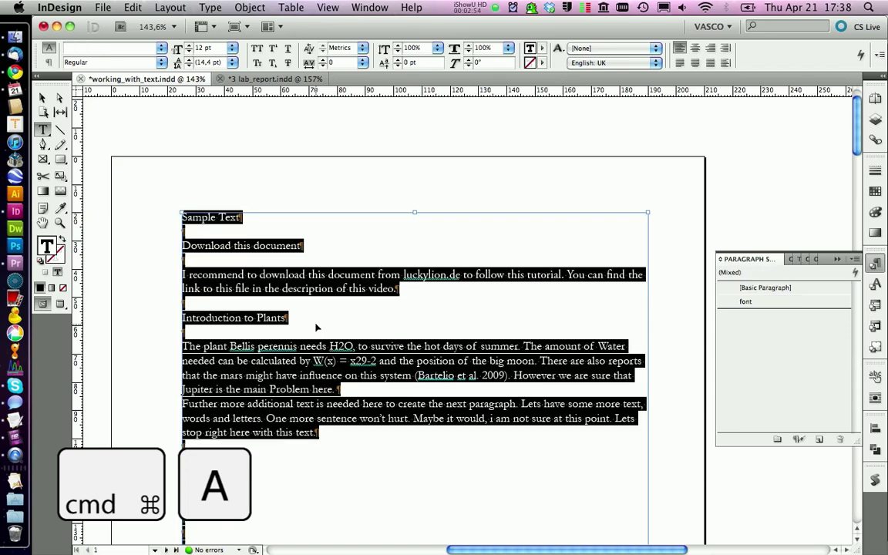
left_click(745, 303)
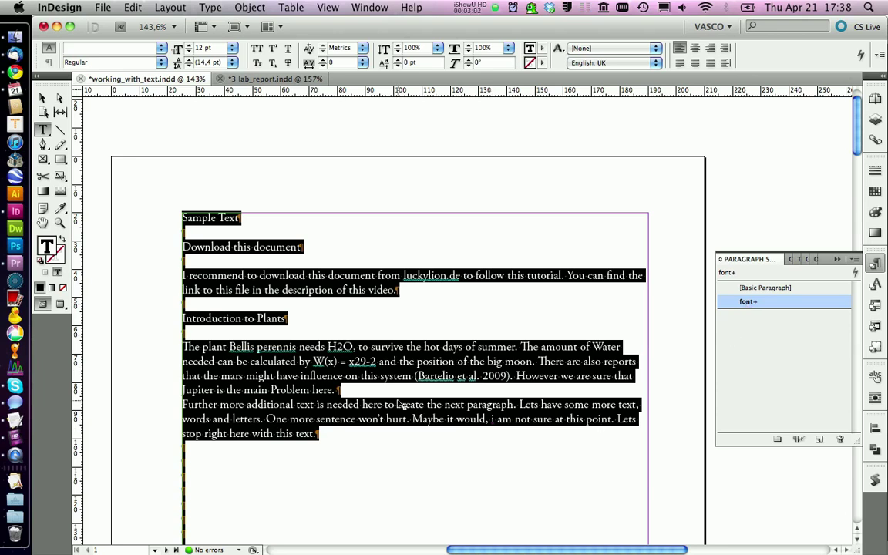
mouse_move(748, 301)
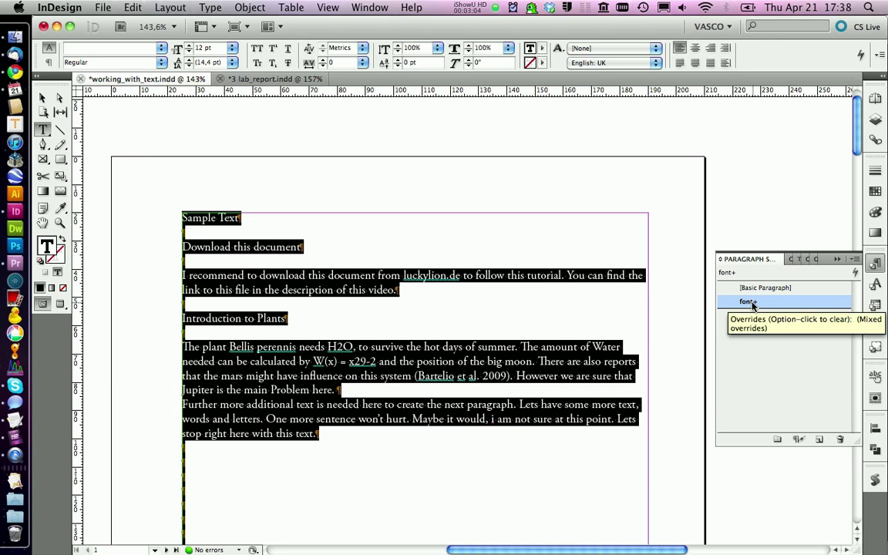
right_click(753, 304)
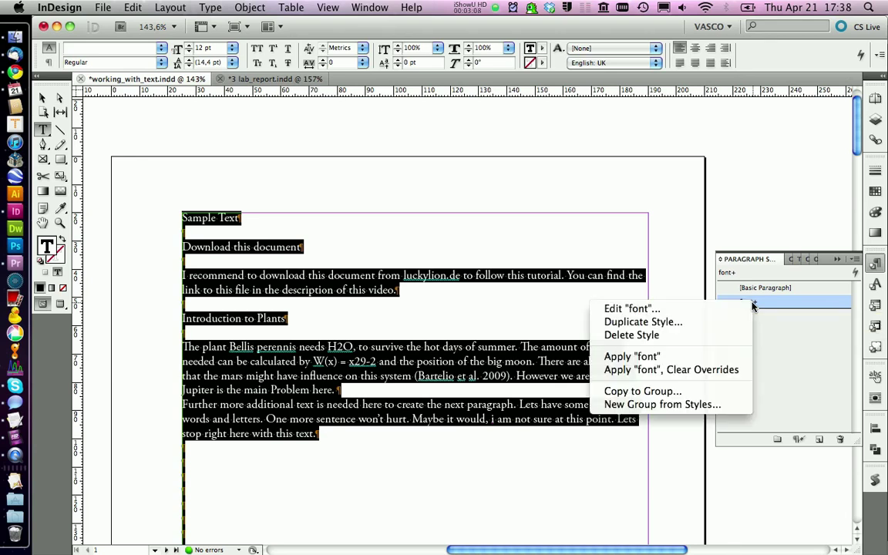
left_click(713, 371)
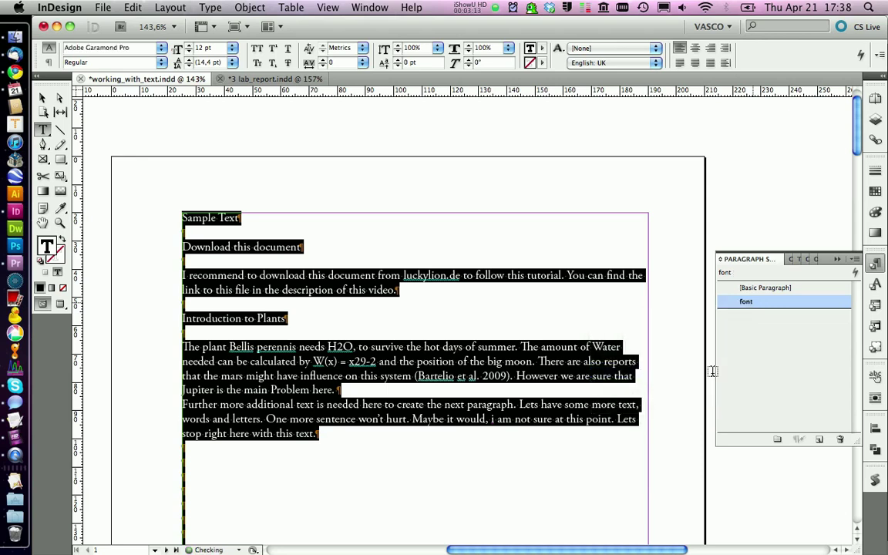
left_click(443, 362)
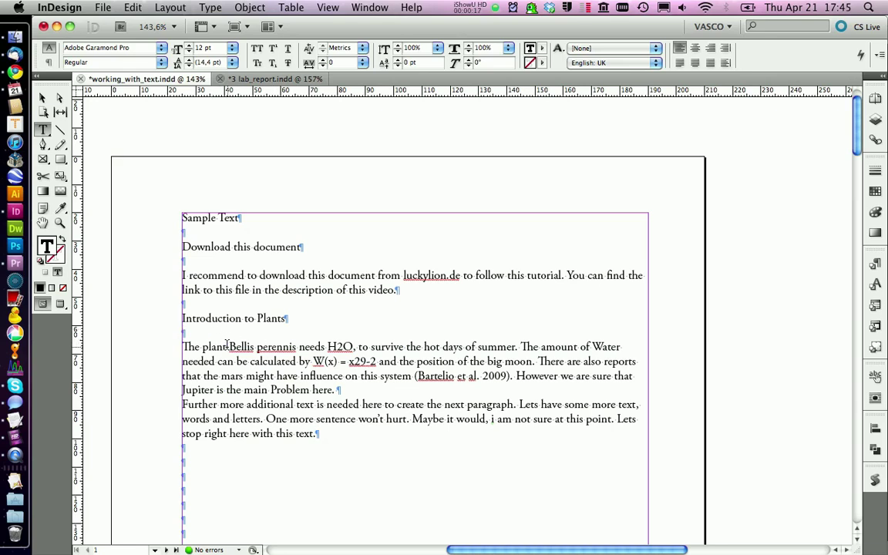
Step: Italicise Bellis perennis and make the 2 in H2O subscript
key("shift+super+Right")
key("shift+super+Right")
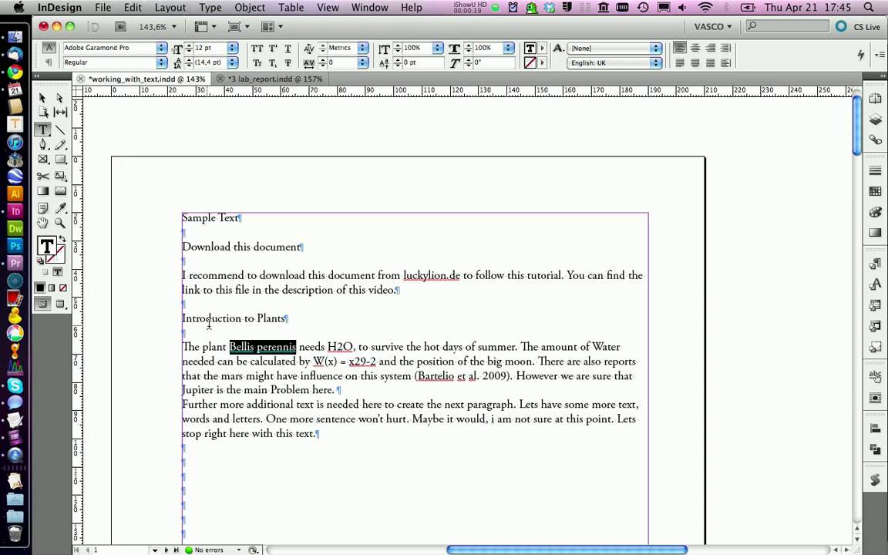
left_click(154, 62)
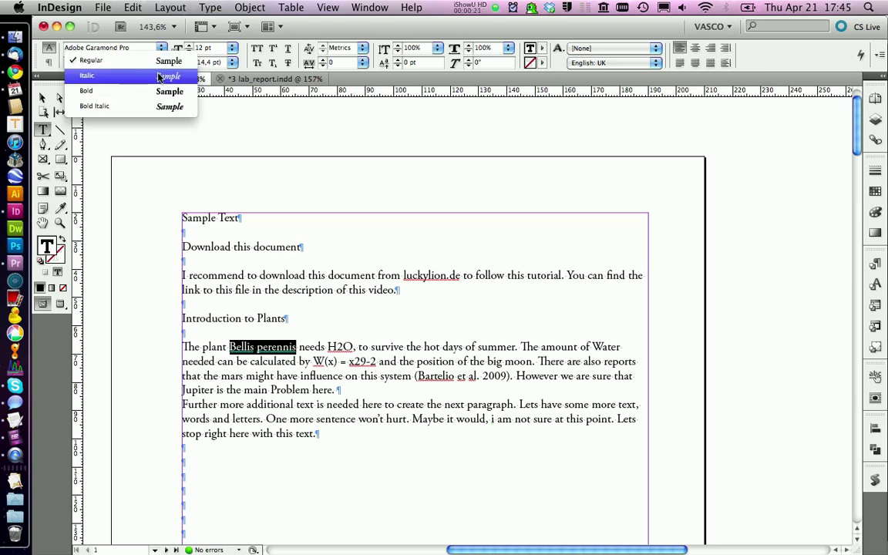
left_click(158, 76)
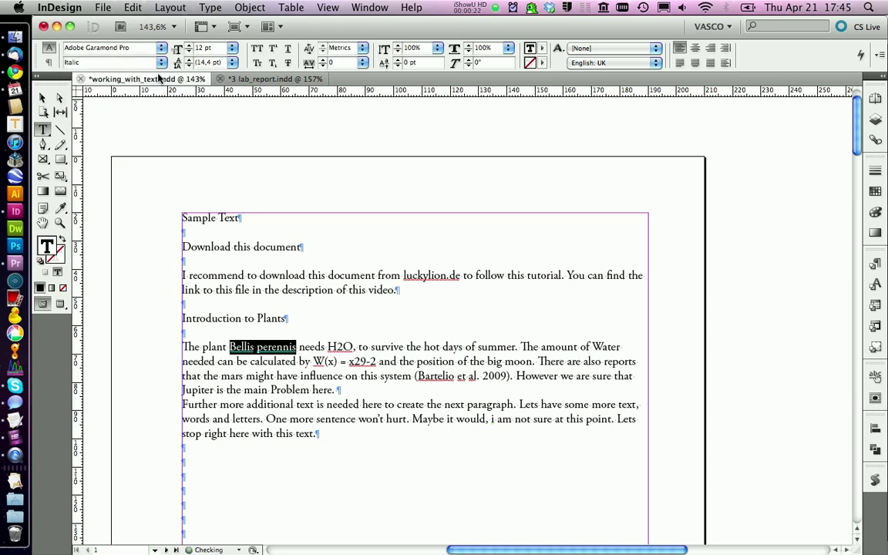
left_click(334, 347)
key("shift+Right")
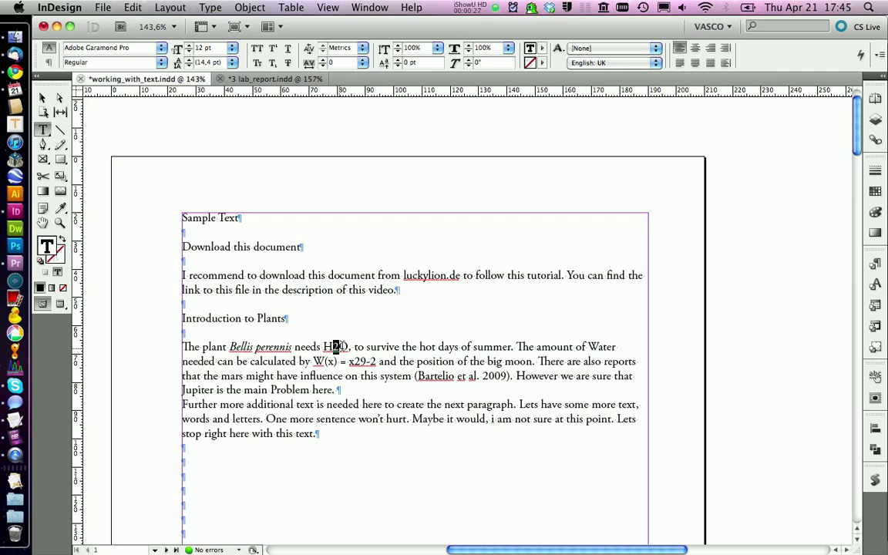
left_click(273, 65)
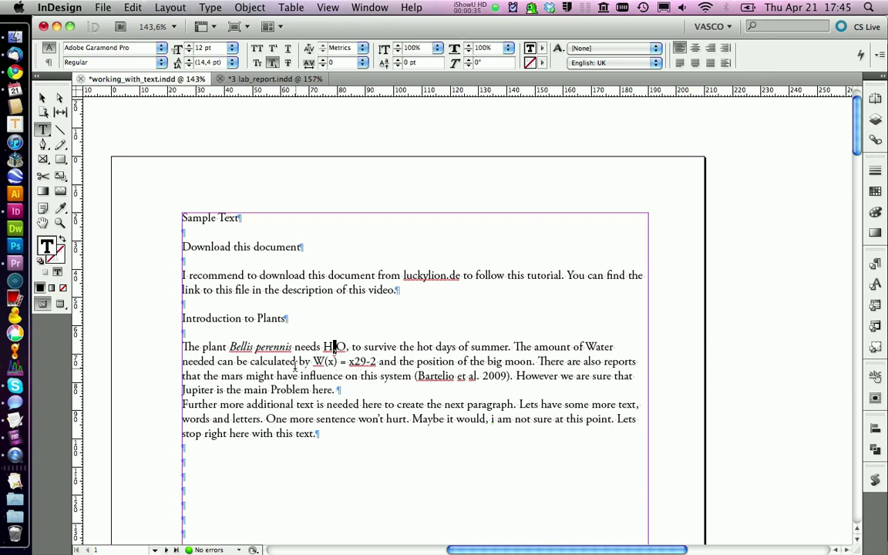
Step: Superscript the -2 in x29-2 and set Bartelio in small caps
left_click_drag(367, 360, 377, 361)
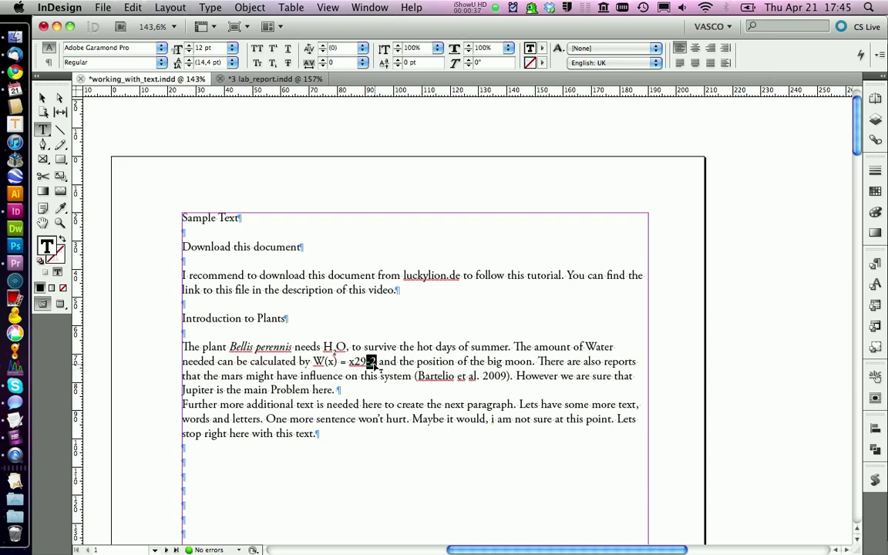
left_click(275, 48)
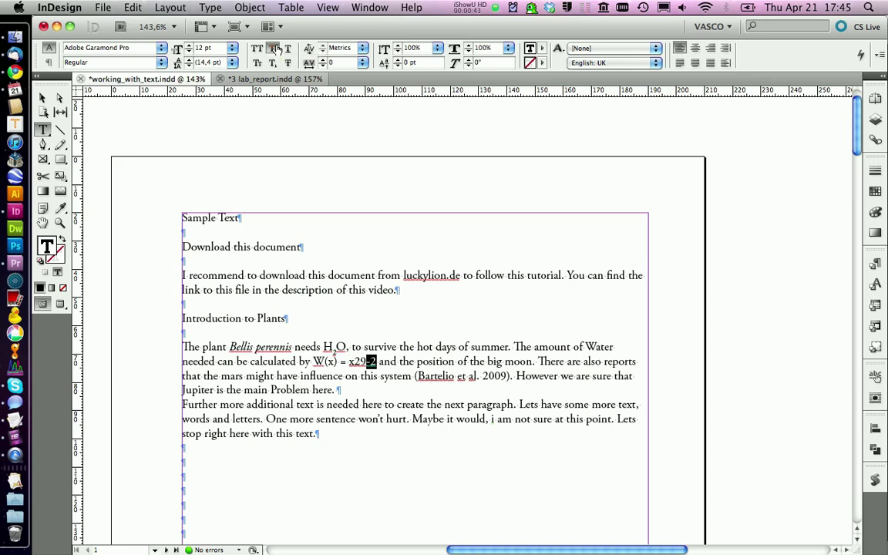
double_click(420, 377)
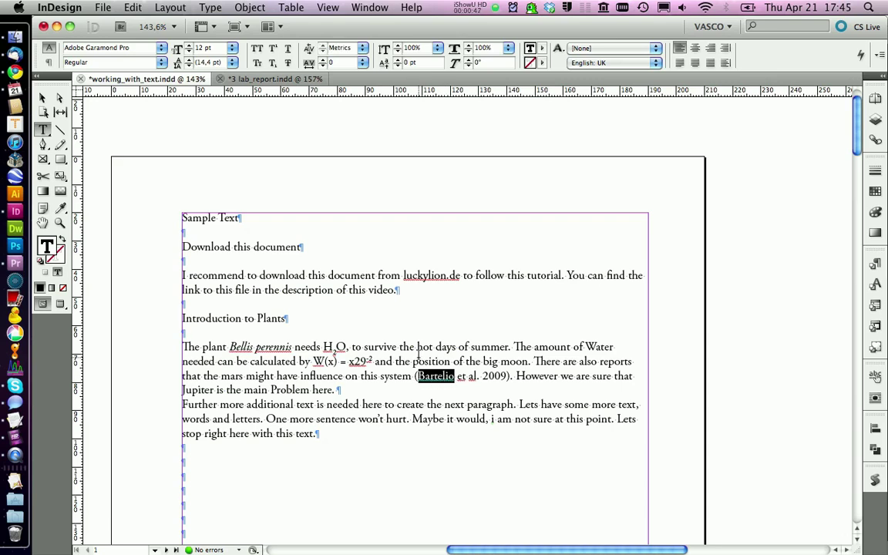
left_click(256, 64)
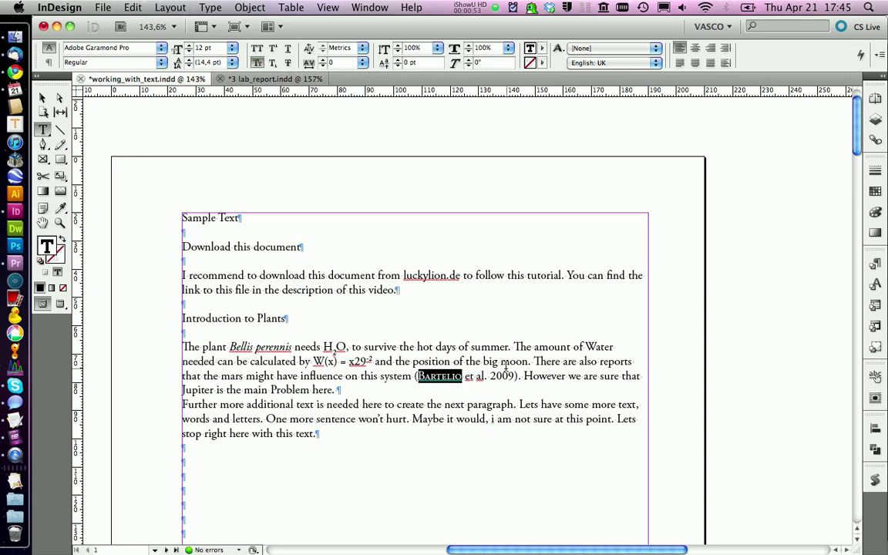
Step: Make the words 'big moon' bold, then select the italic Bellis perennis
left_click_drag(484, 362, 529, 362)
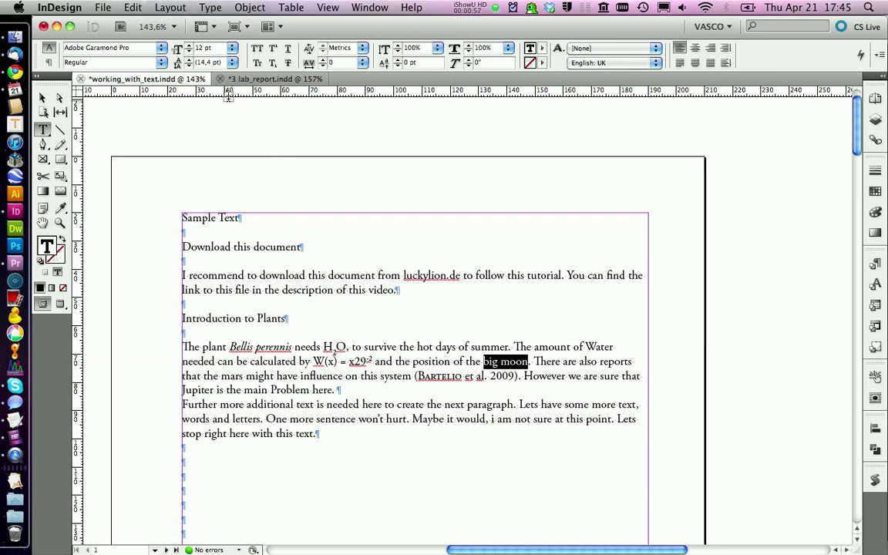
left_click(160, 62)
left_click(171, 93)
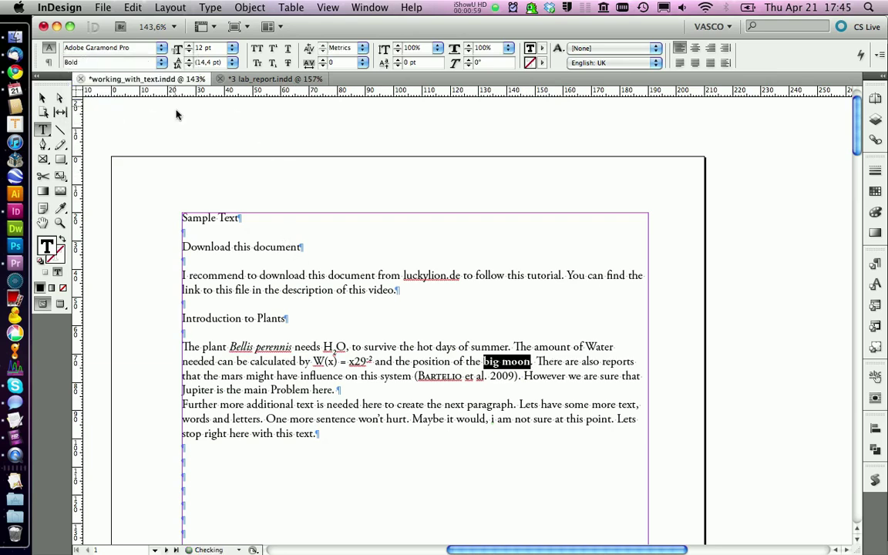
left_click(411, 377)
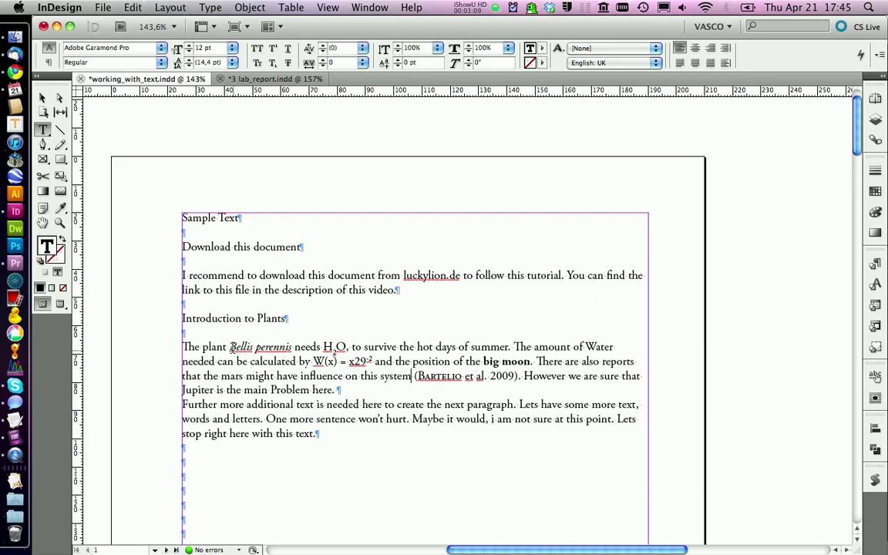
left_click_drag(229, 346, 293, 347)
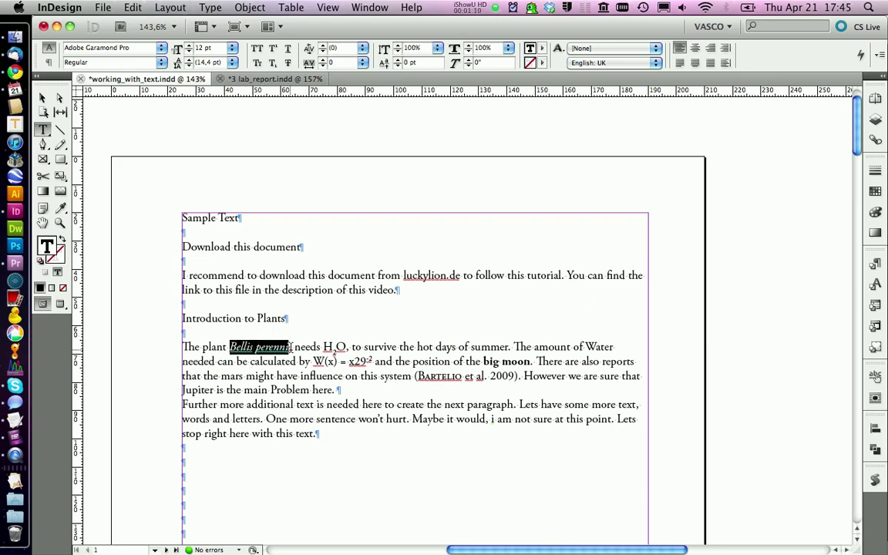
Step: Create a character style named 'italic' from the italic Bellis perennis
left_click(875, 285)
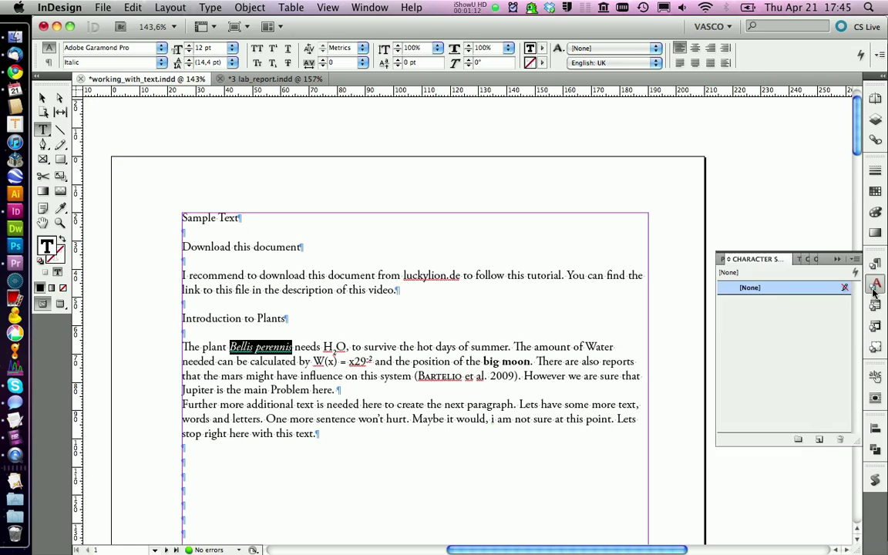
left_click(818, 439)
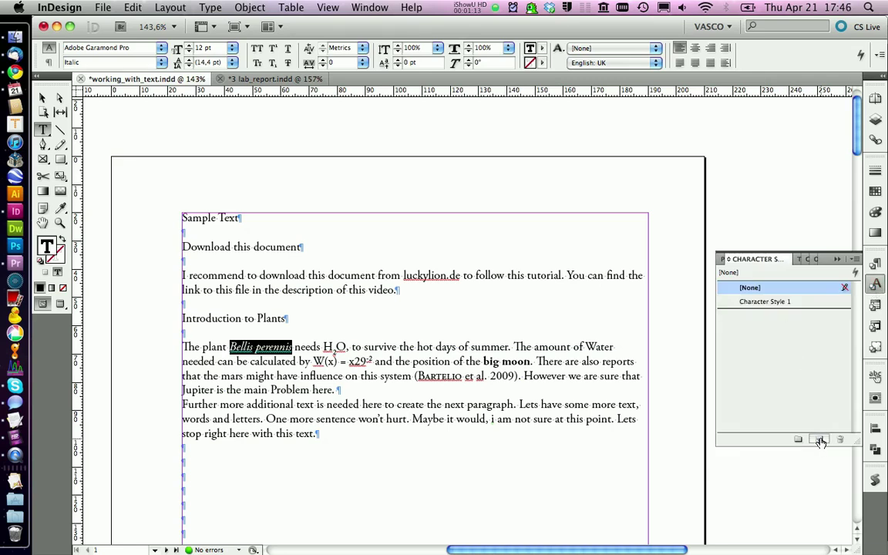
left_click(769, 303)
right_click(767, 304)
left_click(740, 309)
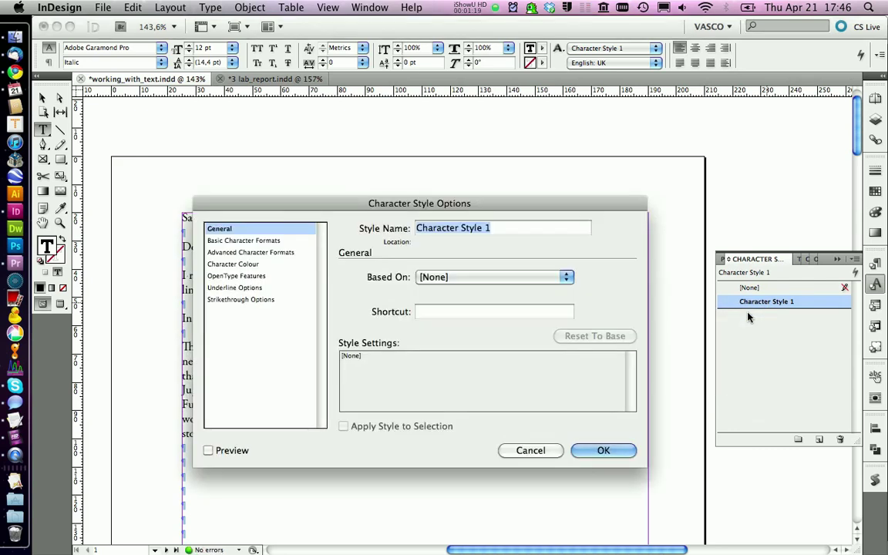
type("ita")
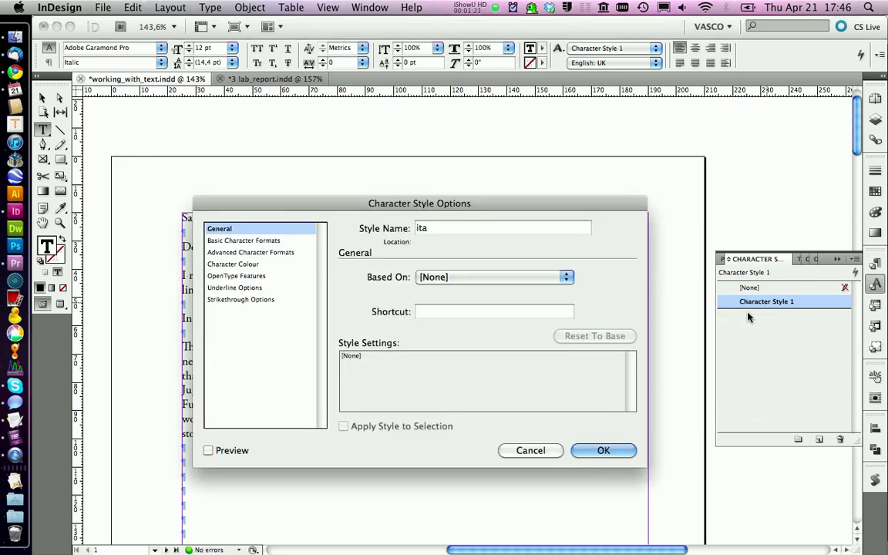
type("lic")
key("Return")
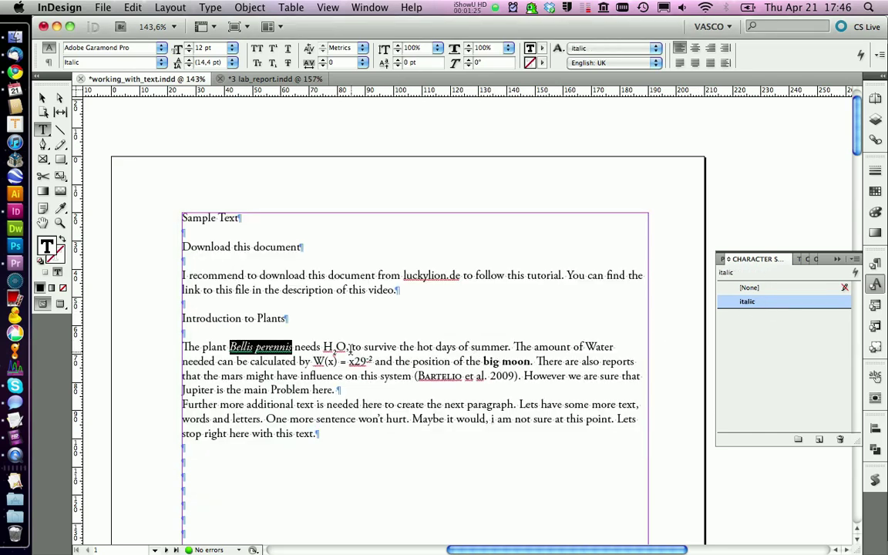
Step: Create a character style named 'down' from the subscript 2 in H2O
left_click(335, 346)
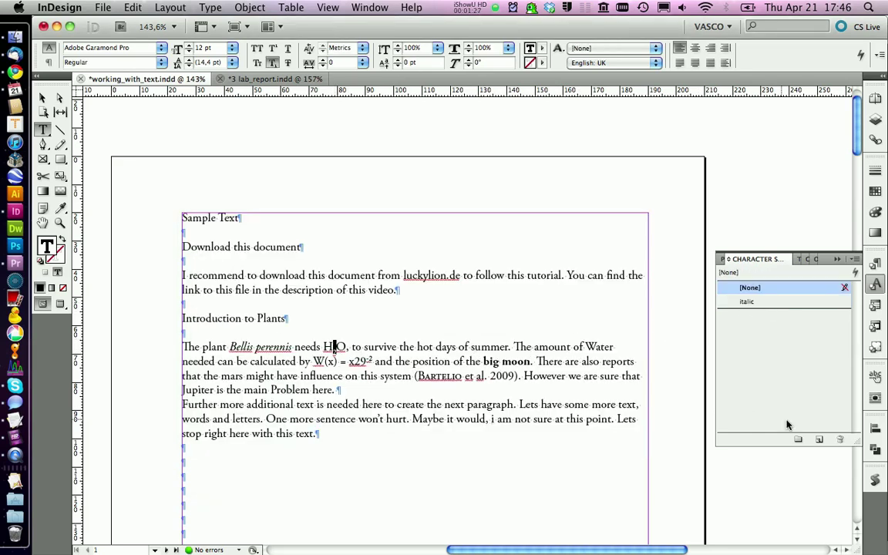
left_click(823, 439)
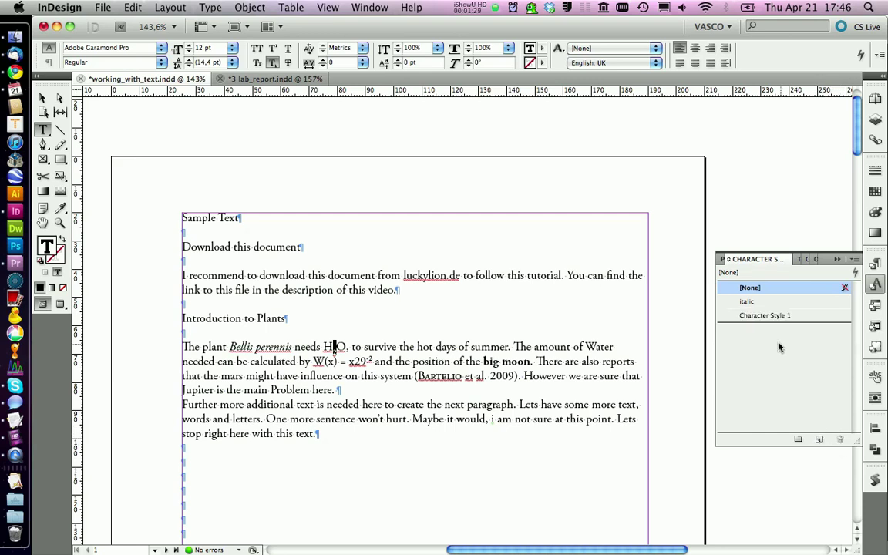
left_click(762, 316)
right_click(761, 317)
left_click(724, 323)
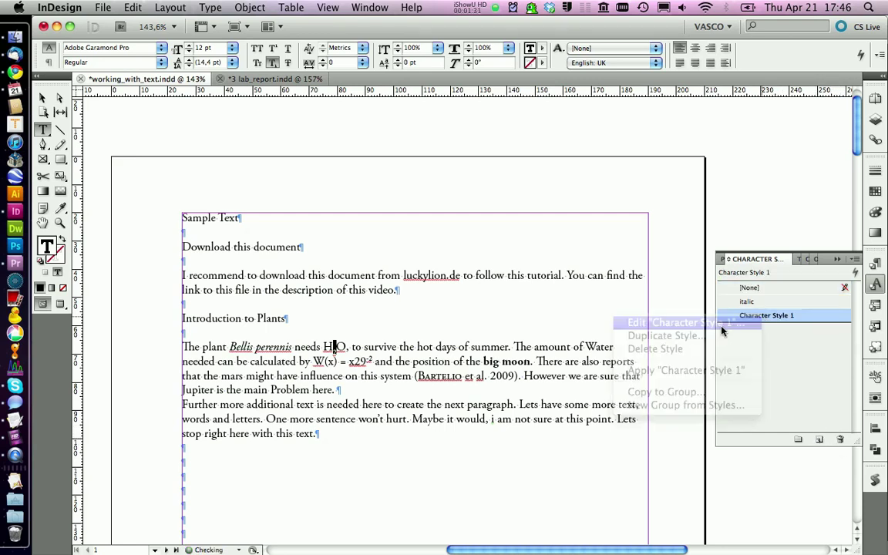
type("do")
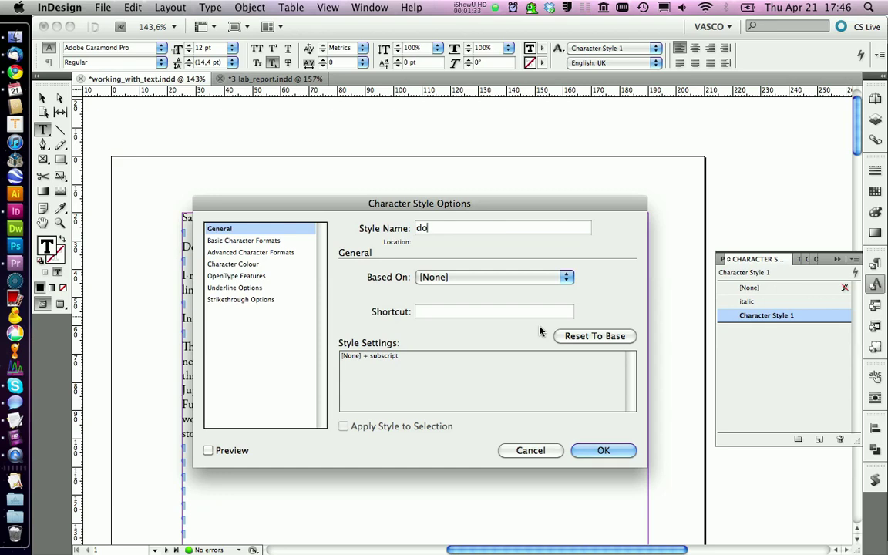
type("wn")
key("Return")
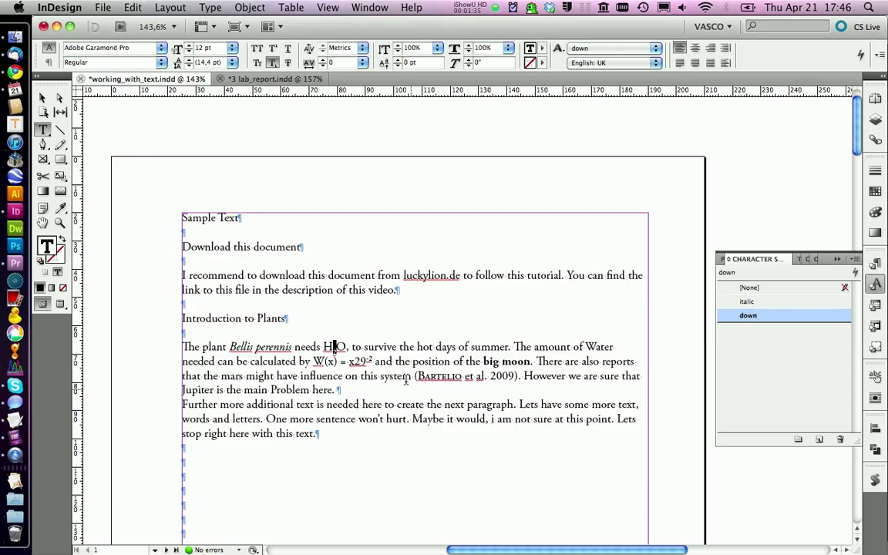
left_click_drag(366, 360, 373, 360)
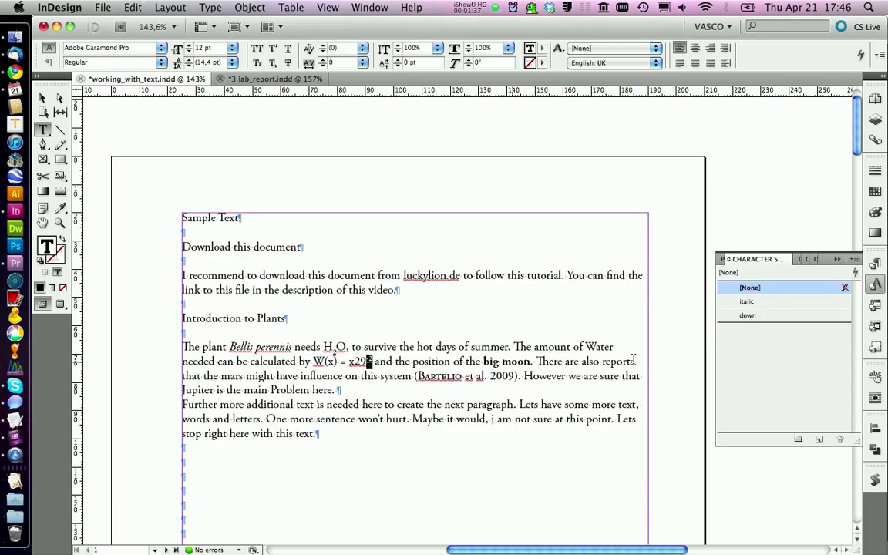
Step: Create a character style named 'up' from the superscript -2
left_click(820, 440)
left_click(765, 329)
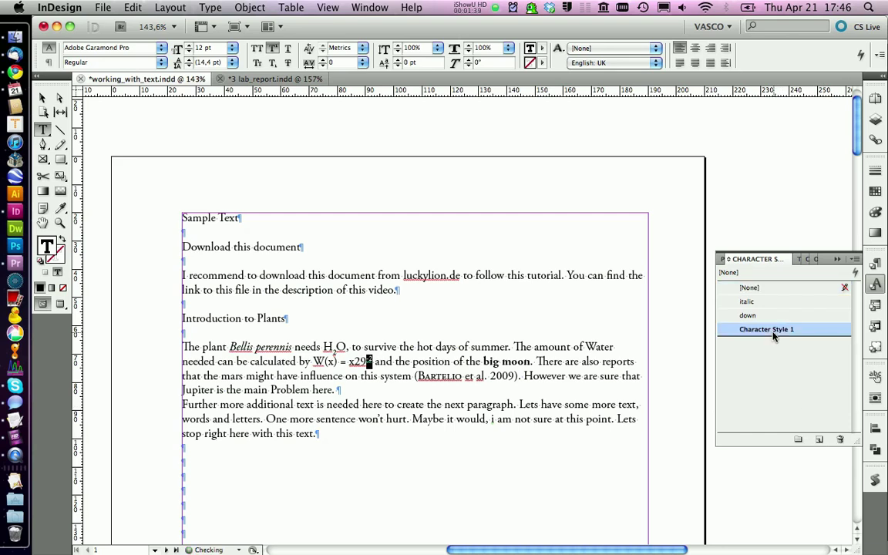
left_click(766, 330)
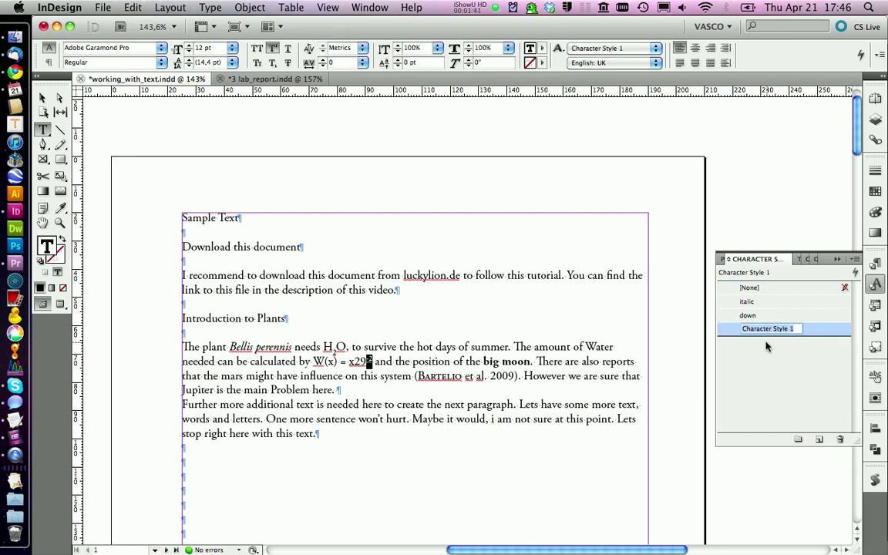
type("up")
key("Return")
Step: Create a character style named 'bold' from the bold 'big moon' text
left_click(506, 360)
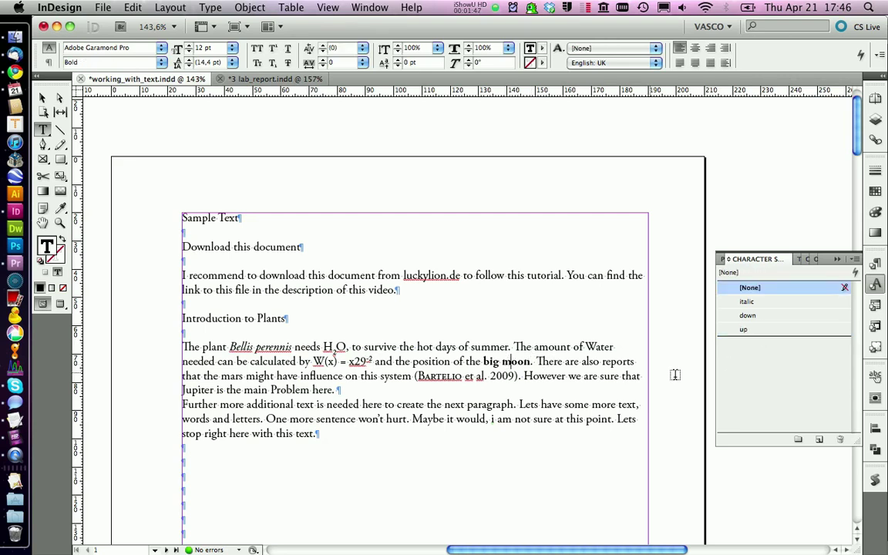
left_click(820, 439)
left_click(760, 347)
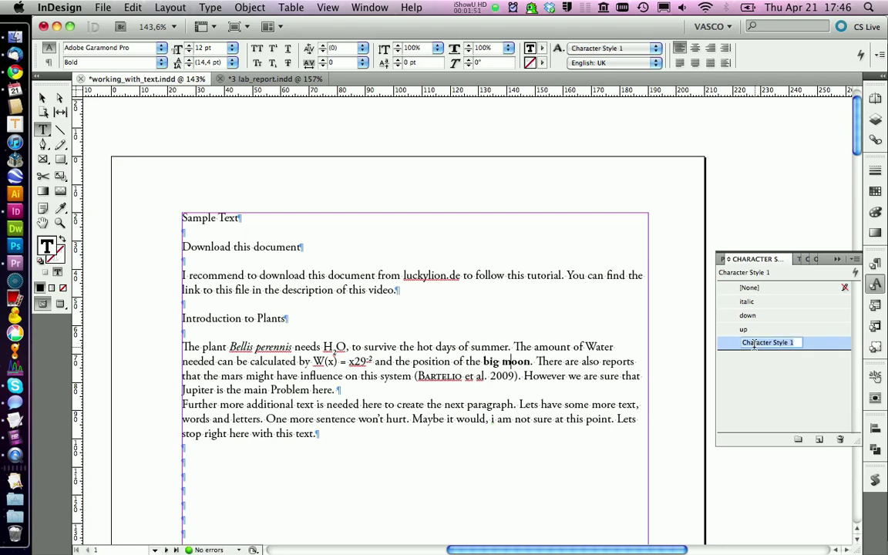
type("bold")
key("Return")
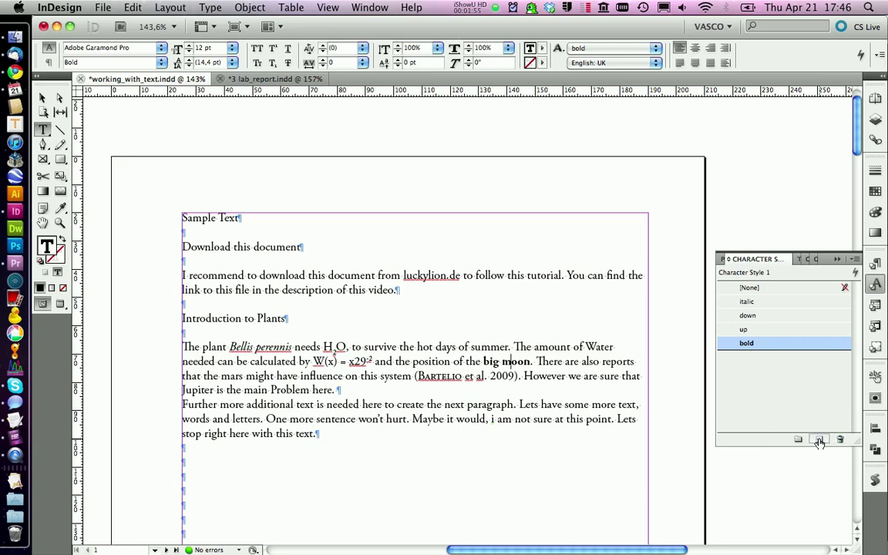
Step: Create a character style named 'reff' from the small-caps BARTELIO letters
left_click_drag(437, 376, 447, 376)
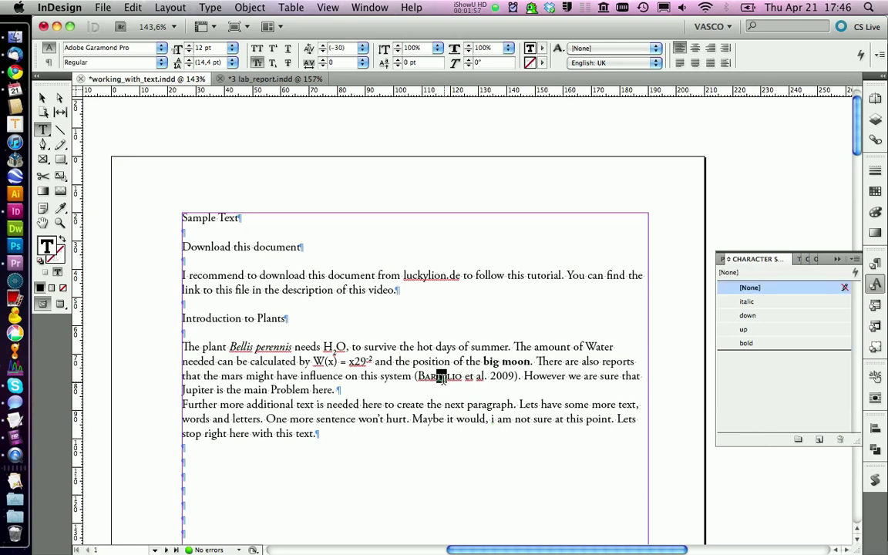
left_click(819, 439)
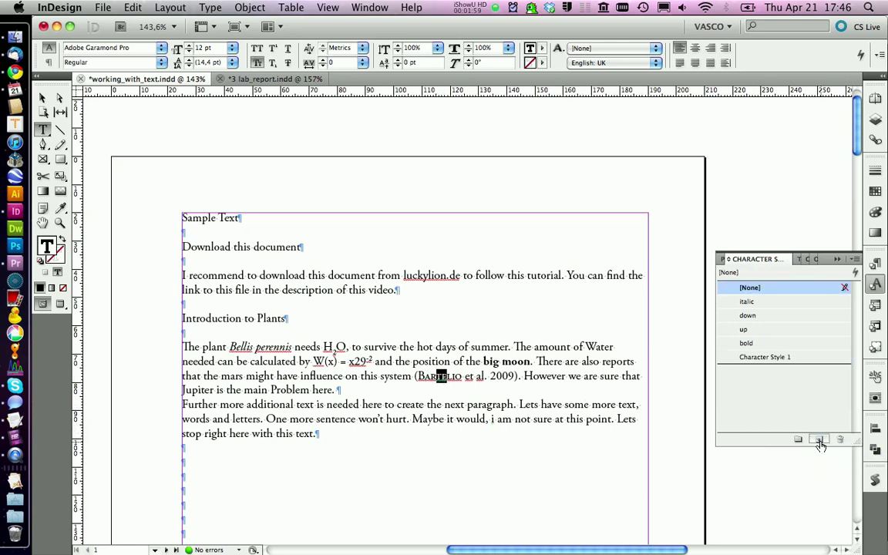
left_click(757, 357)
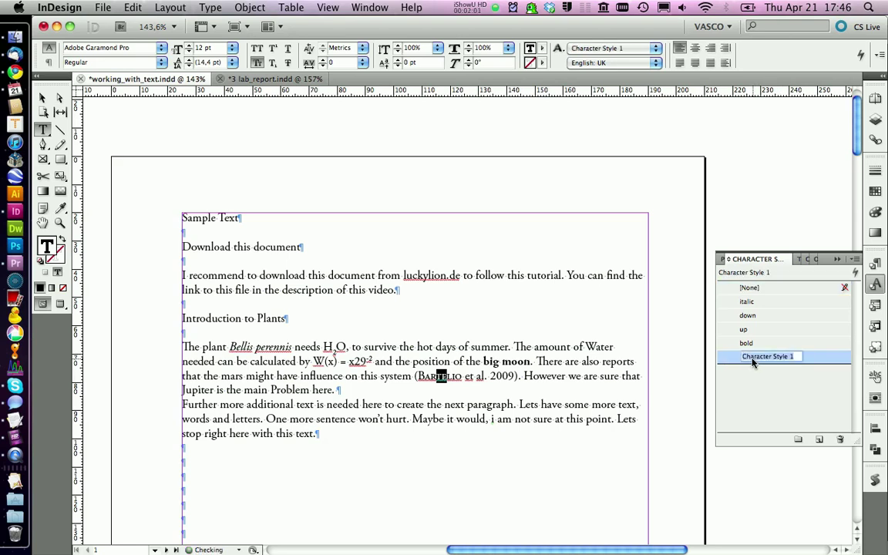
type("reff")
key("Return")
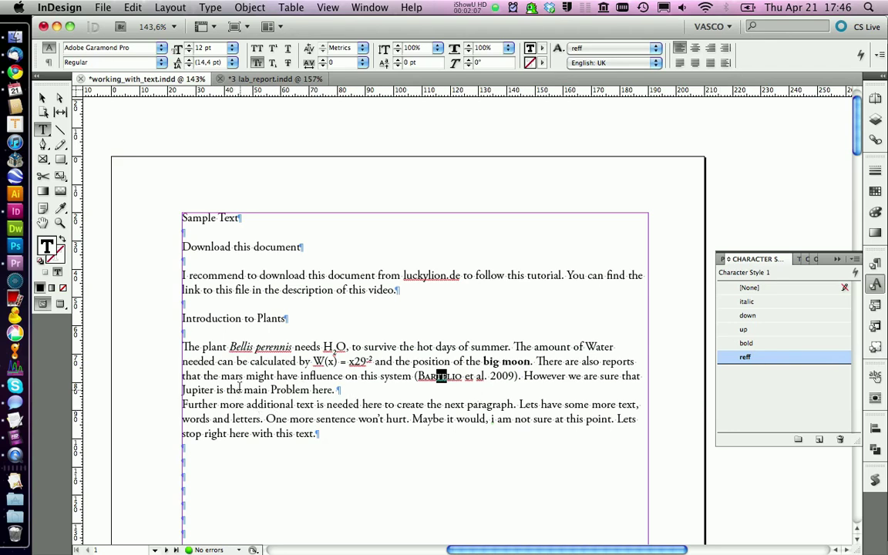
Step: Style the word 'Problem' with the bold character style and 'paragraph' with italic
double_click(287, 390)
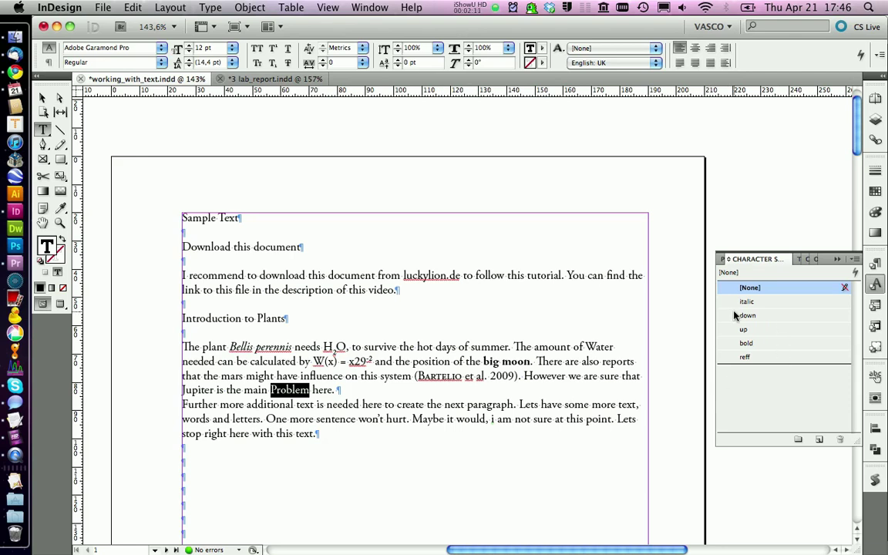
left_click(746, 347)
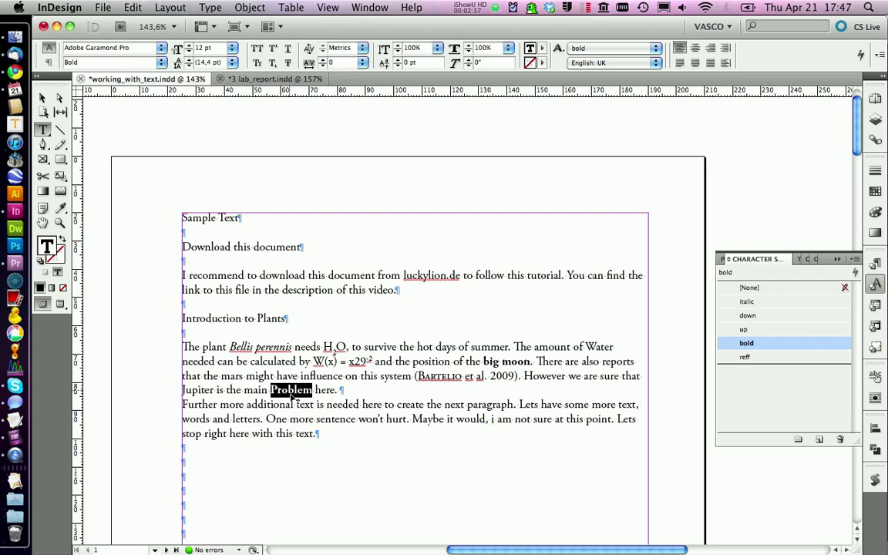
left_click(317, 390)
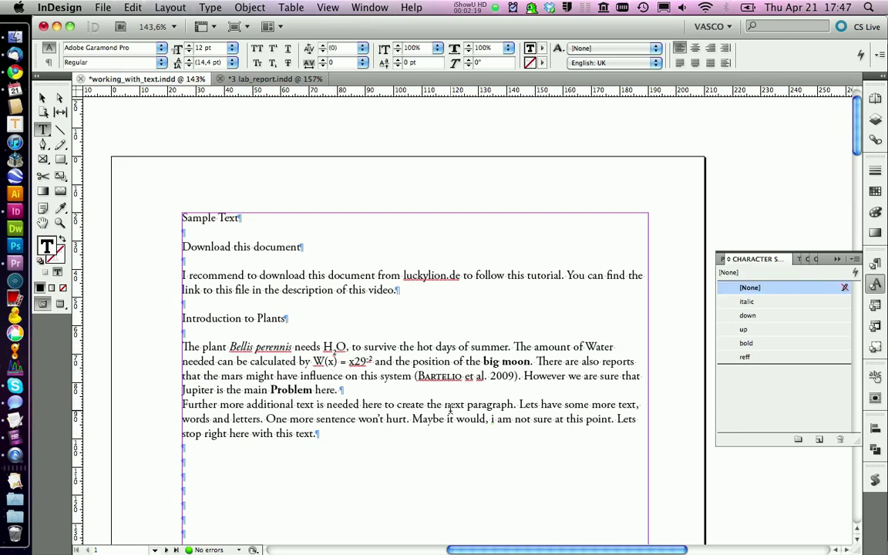
double_click(491, 404)
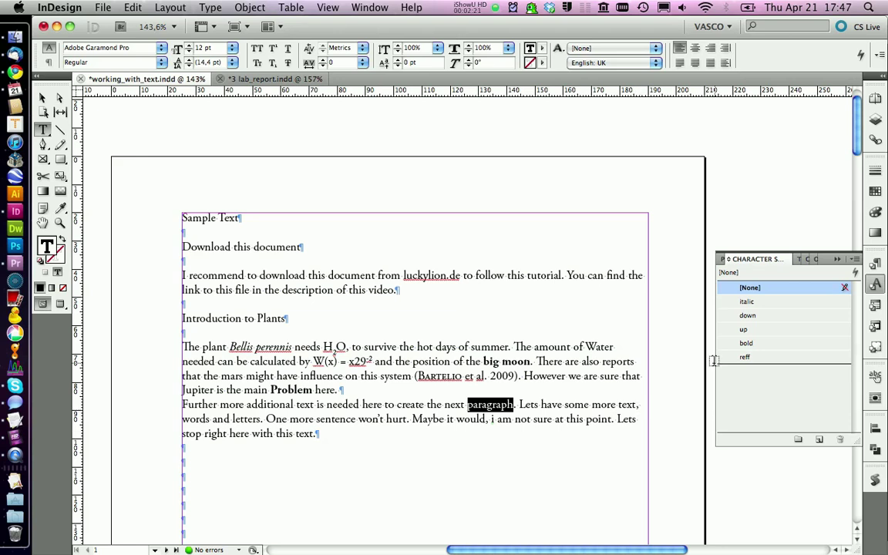
left_click(746, 301)
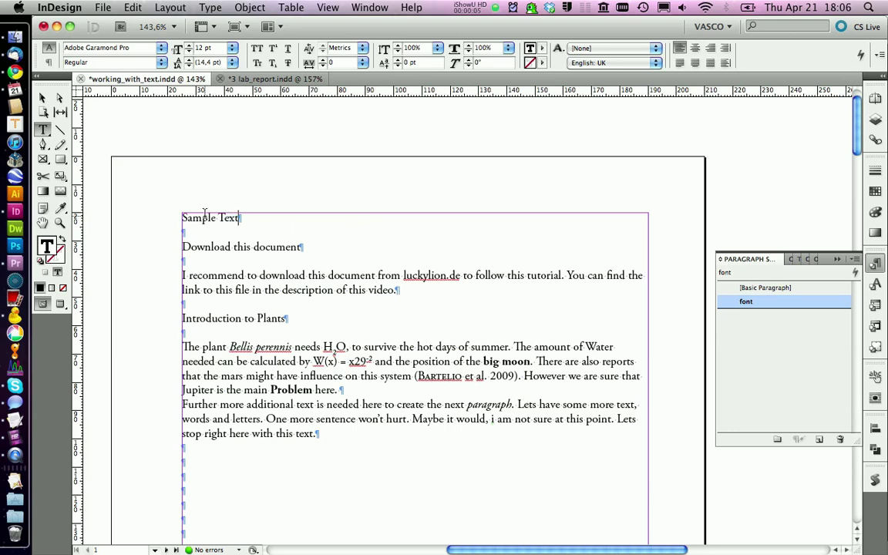
Step: With the Sample Text heading selected, create a paragraph style group named 'Headlines'
left_click_drag(183, 222, 241, 220)
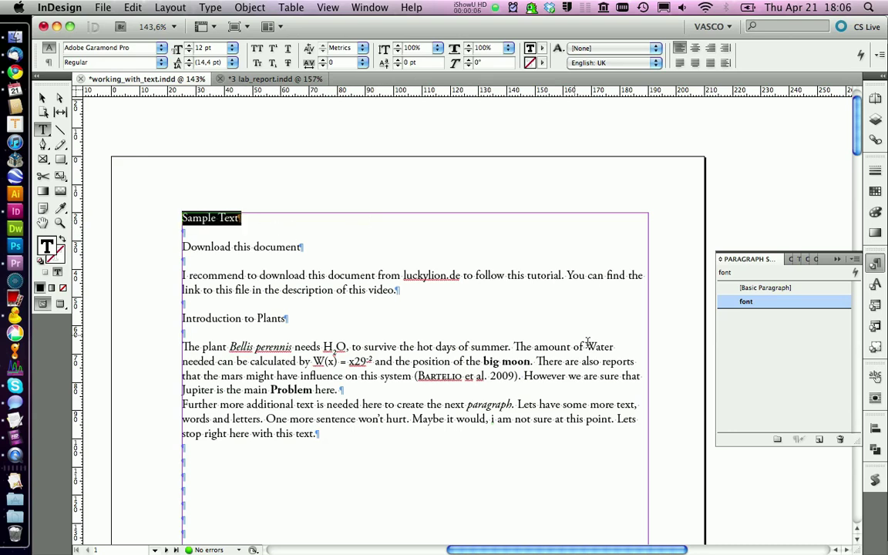
left_click(776, 439)
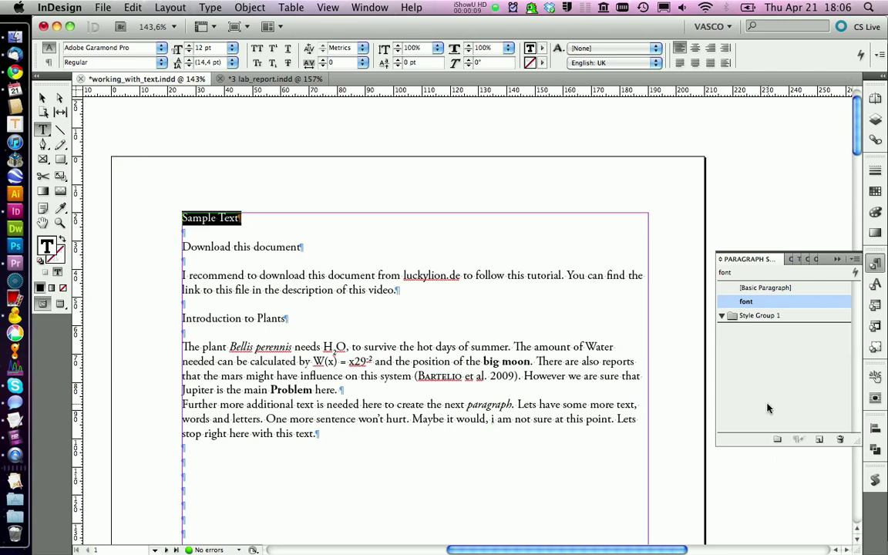
left_click(751, 317)
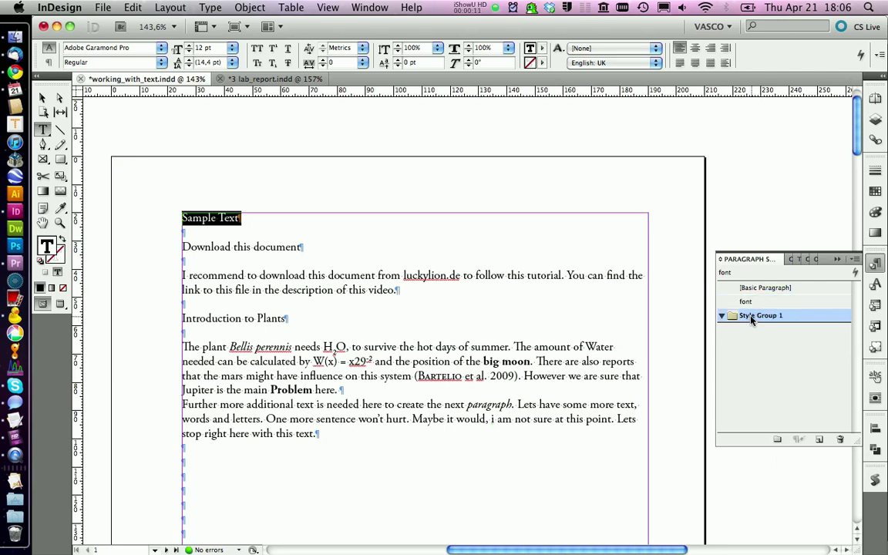
left_click(741, 319)
type("Headl")
type("ines")
key("Return")
Step: Add a paragraph style named 'head 1' inside the Headlines group
left_click(819, 438)
left_click(762, 329)
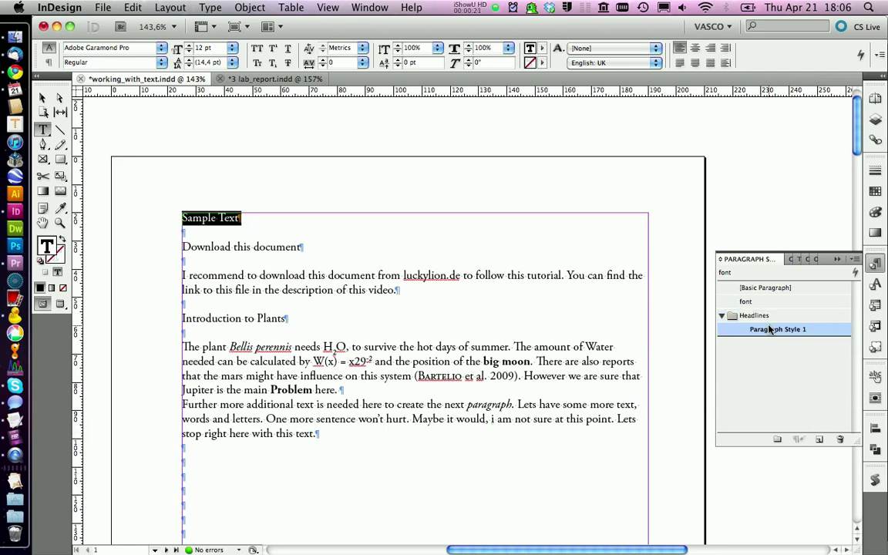
left_click(759, 329)
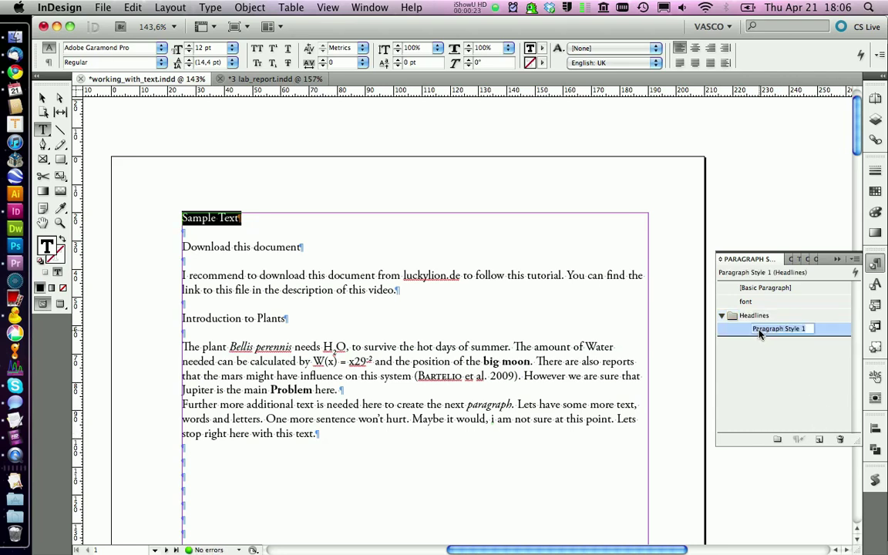
type("head")
left_click(781, 366)
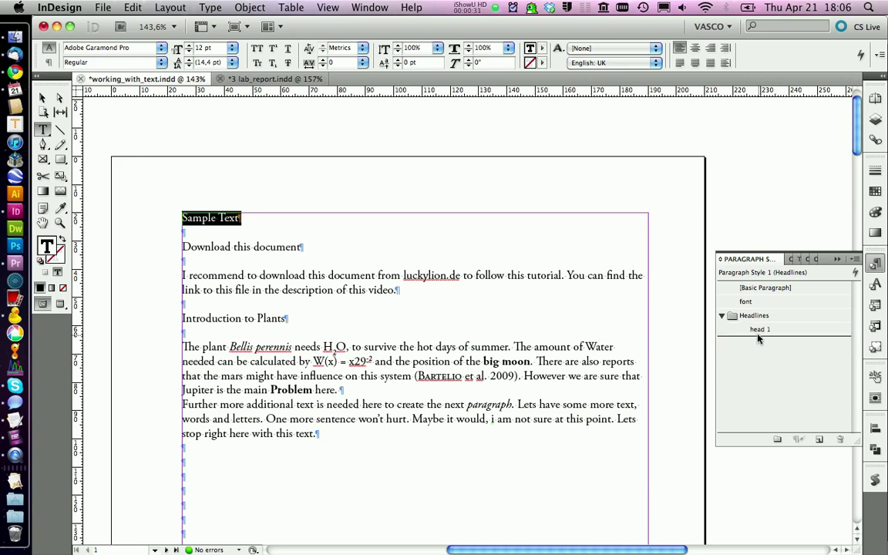
left_click(759, 330)
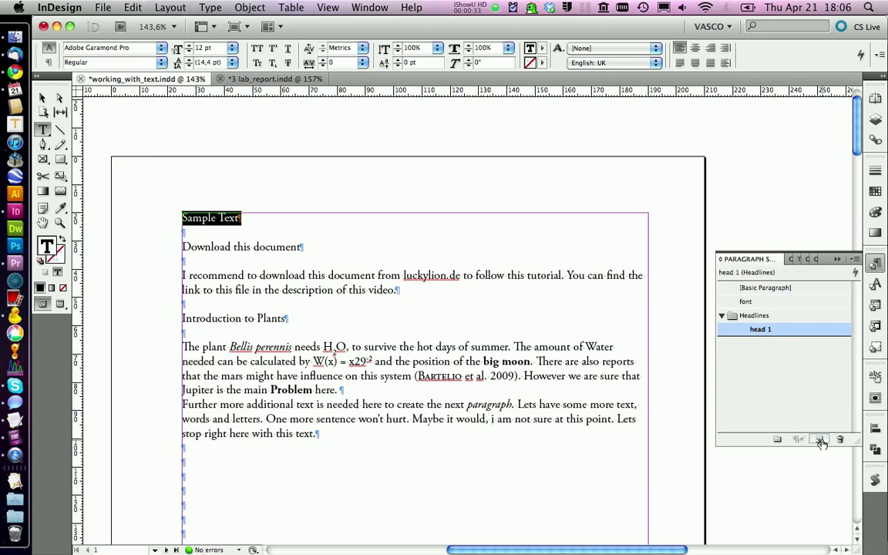
right_click(759, 329)
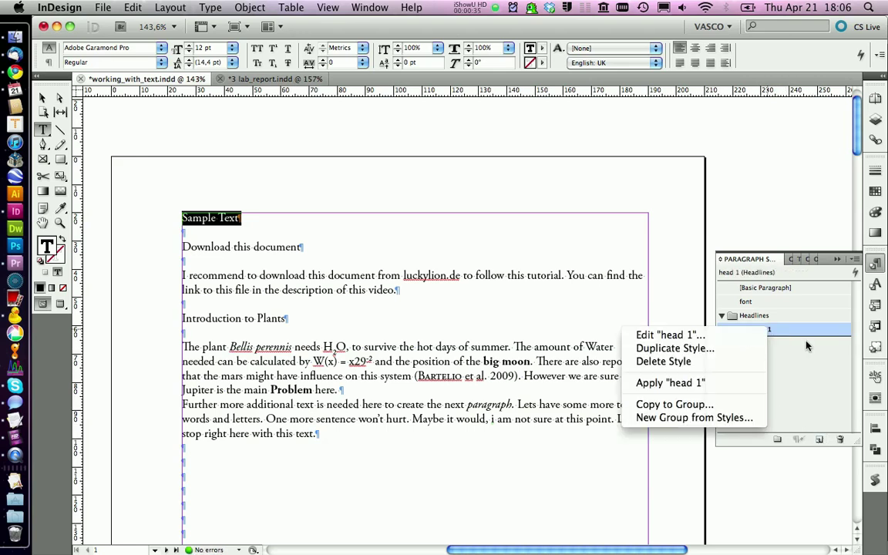
left_click(780, 339)
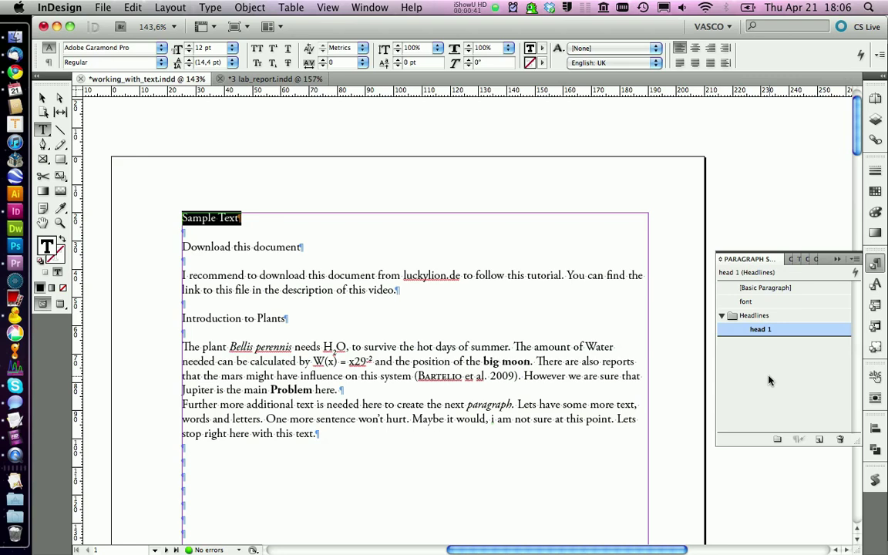
right_click(757, 337)
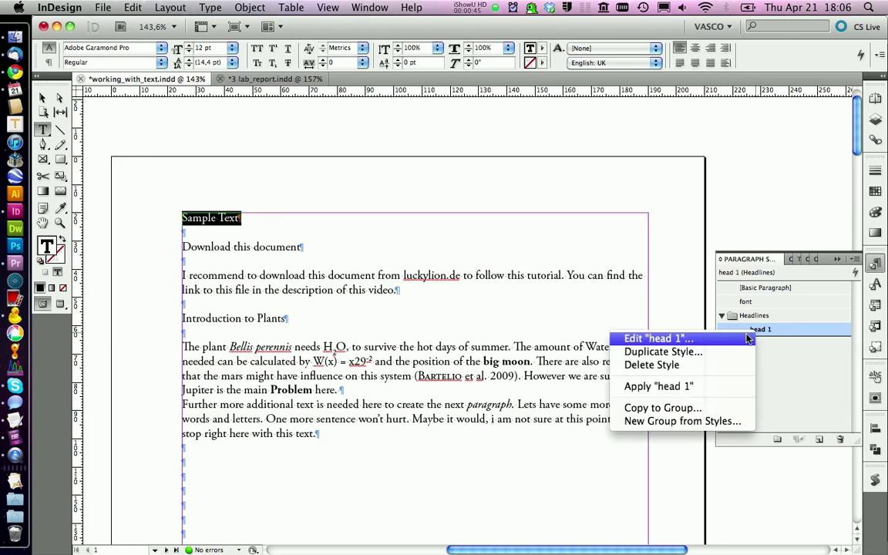
Step: Open the head 1 style options, keep it based on font, and show Bullets and Numbering
left_click(724, 339)
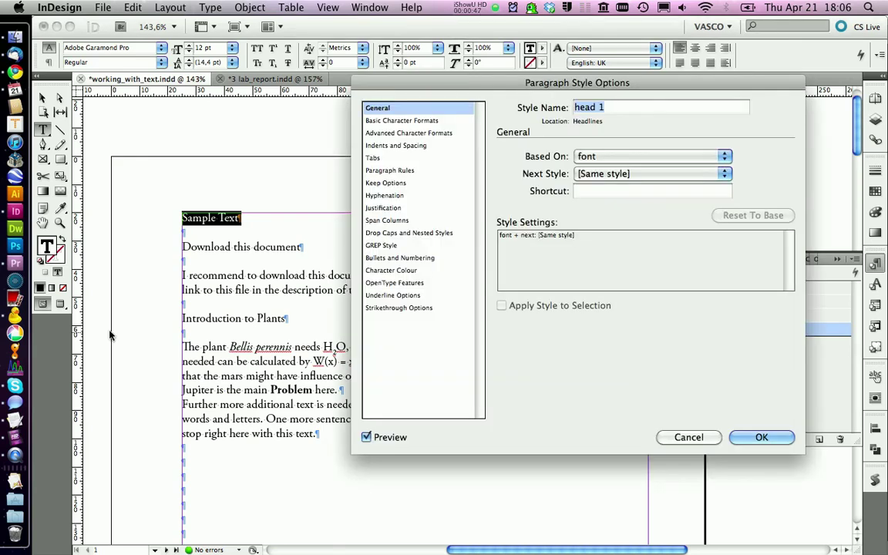
left_click_drag(530, 90, 423, 85)
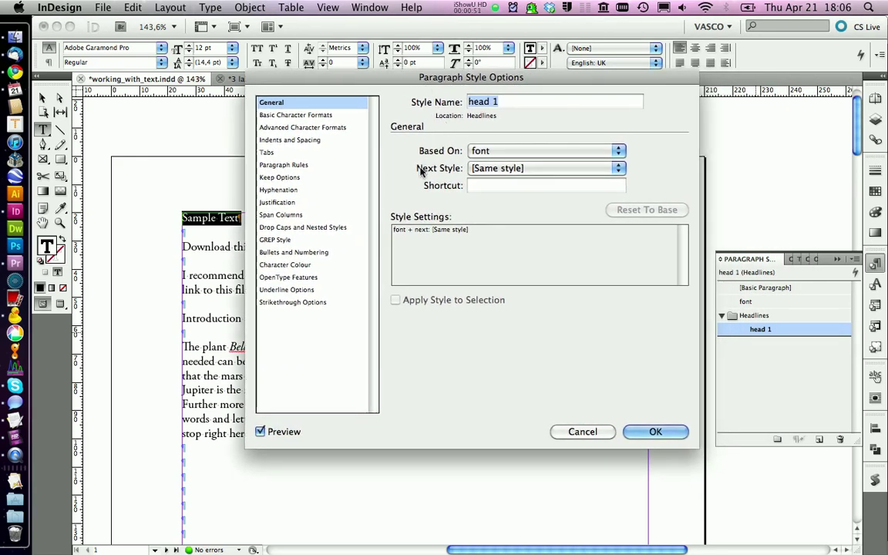
left_click(481, 152)
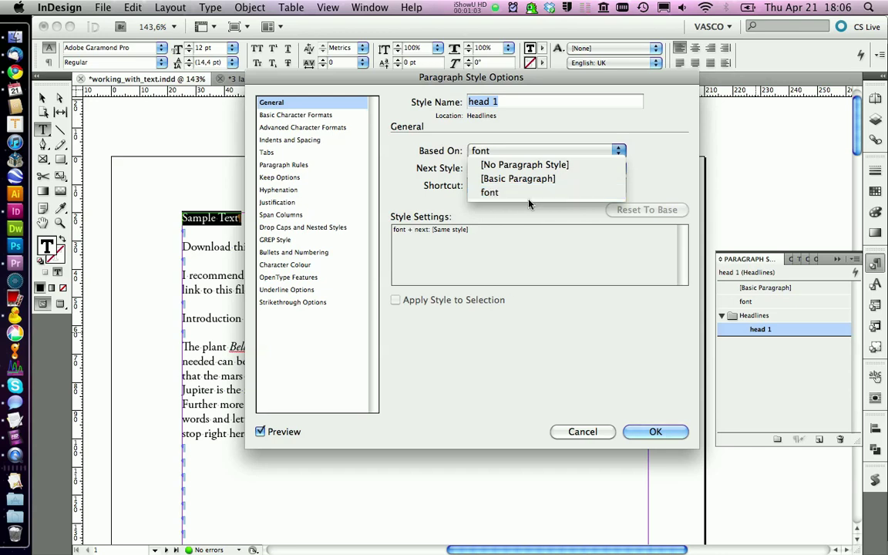
left_click(506, 198)
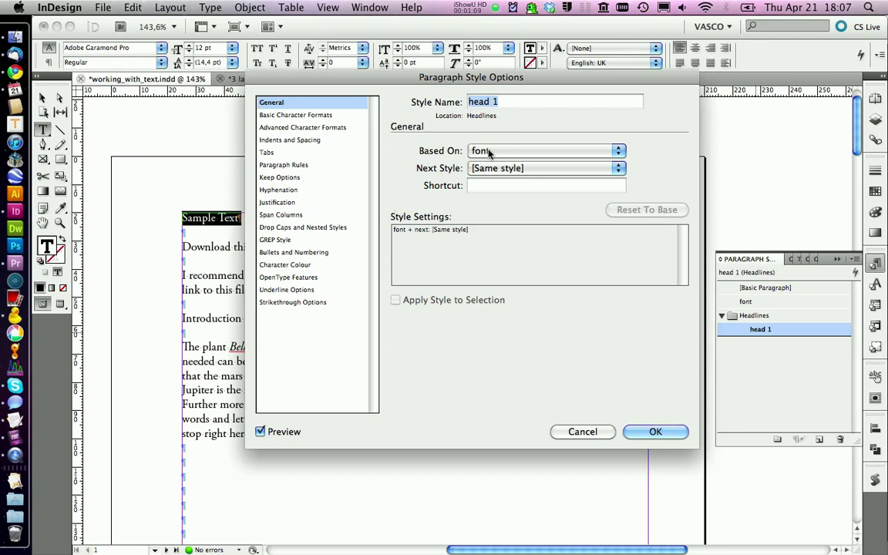
left_click(303, 252)
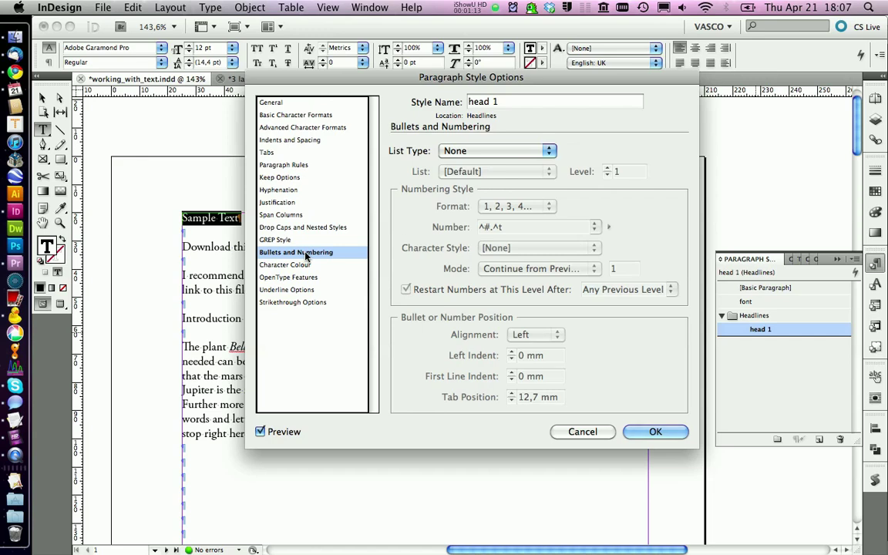
Step: Make head 1 a numbered list style with a 10 mm tab position
left_click(463, 151)
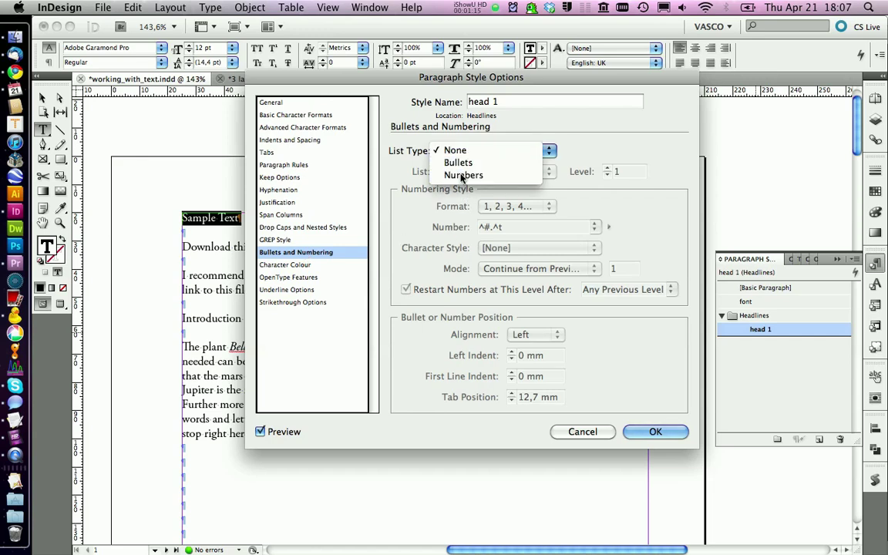
left_click(464, 174)
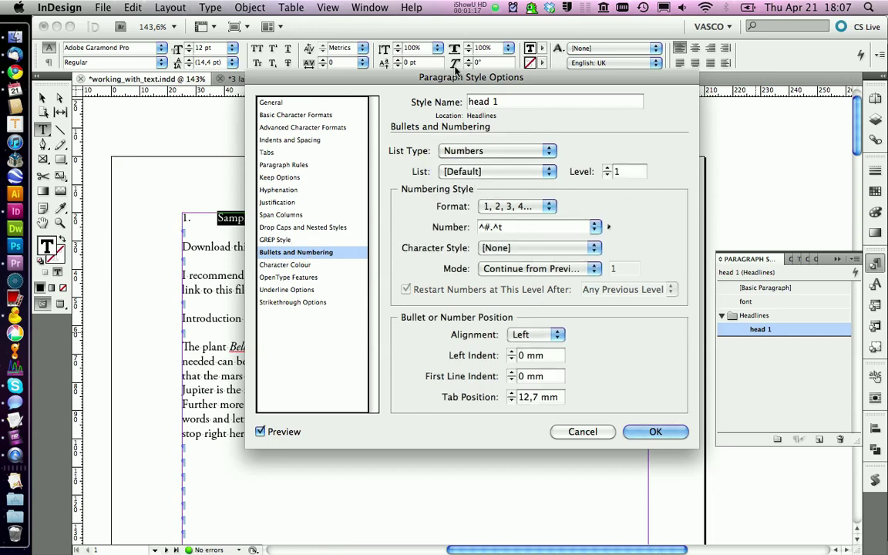
left_click_drag(454, 81, 569, 69)
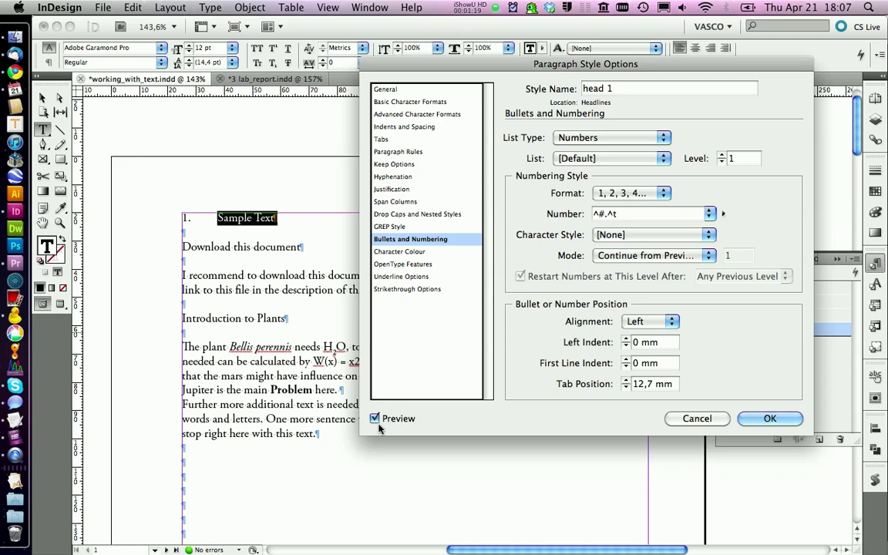
double_click(646, 384)
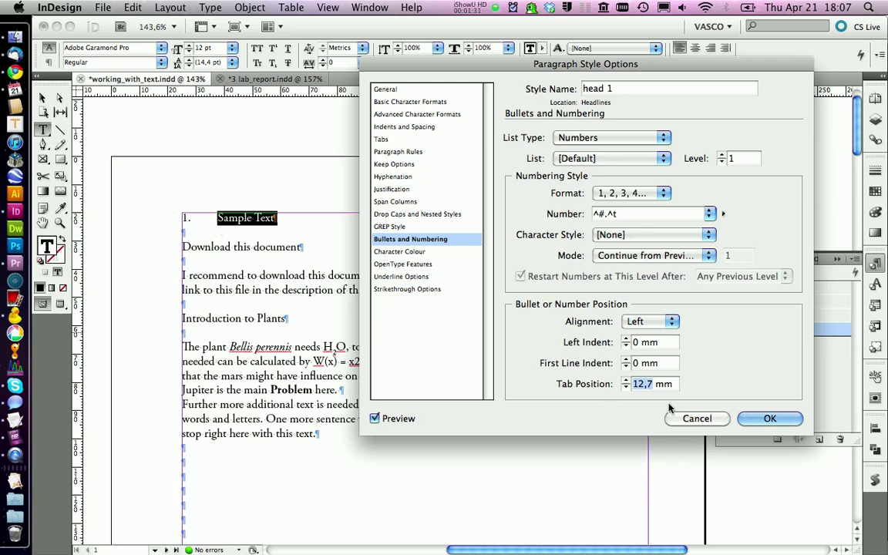
type("10")
left_click(666, 364)
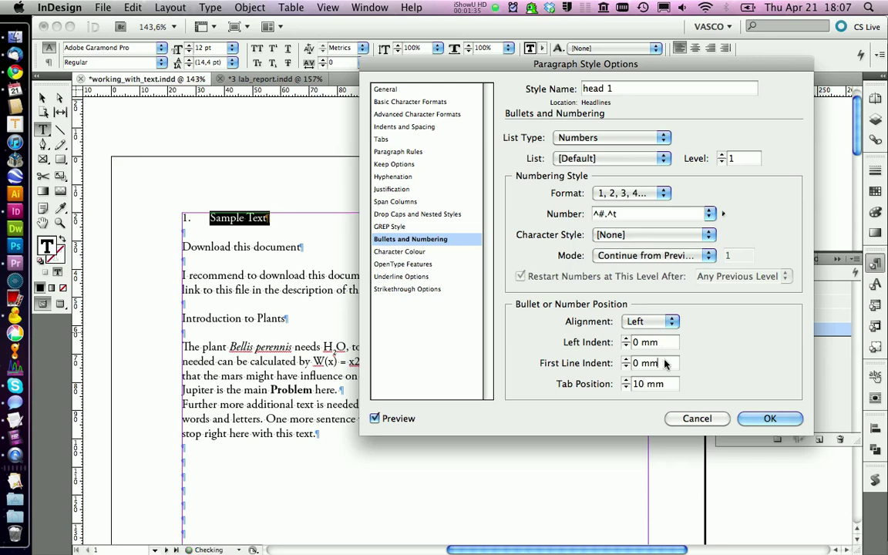
Step: Set head 1's font style to Bold and confirm the style
left_click(406, 105)
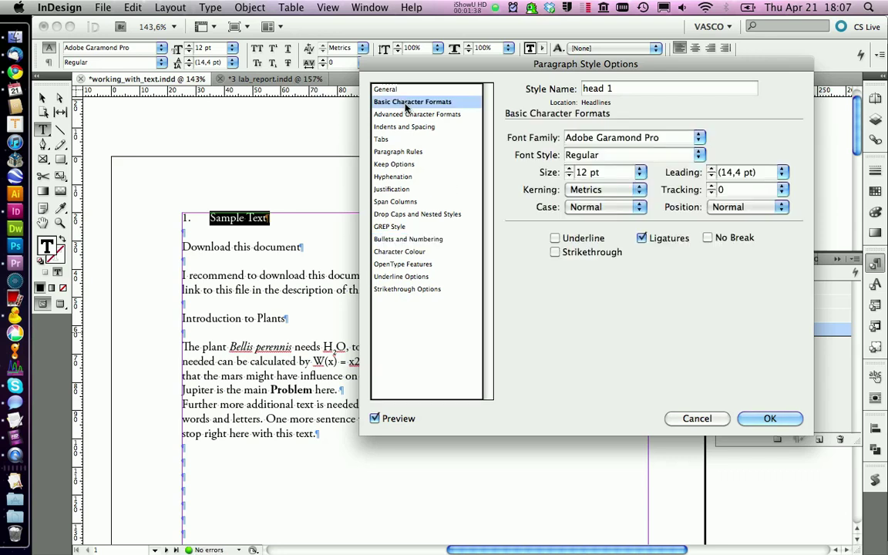
left_click(697, 156)
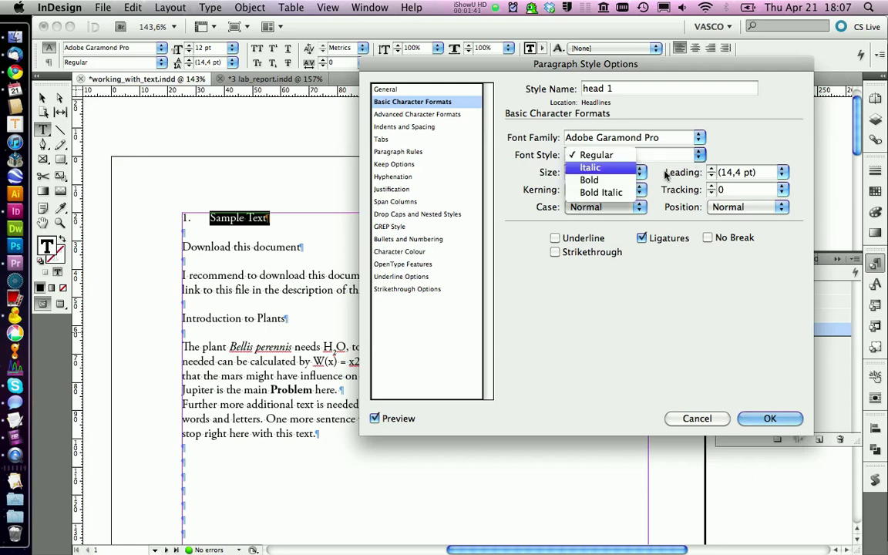
left_click(609, 180)
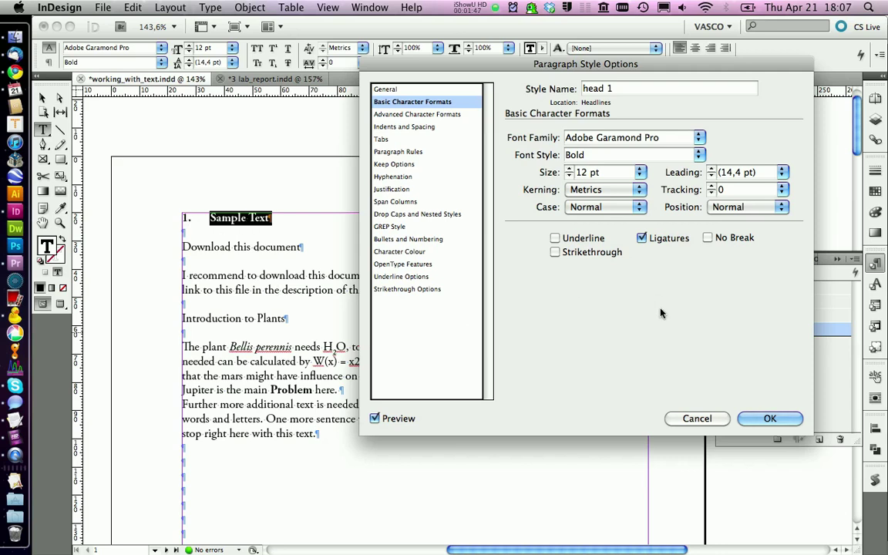
left_click(769, 419)
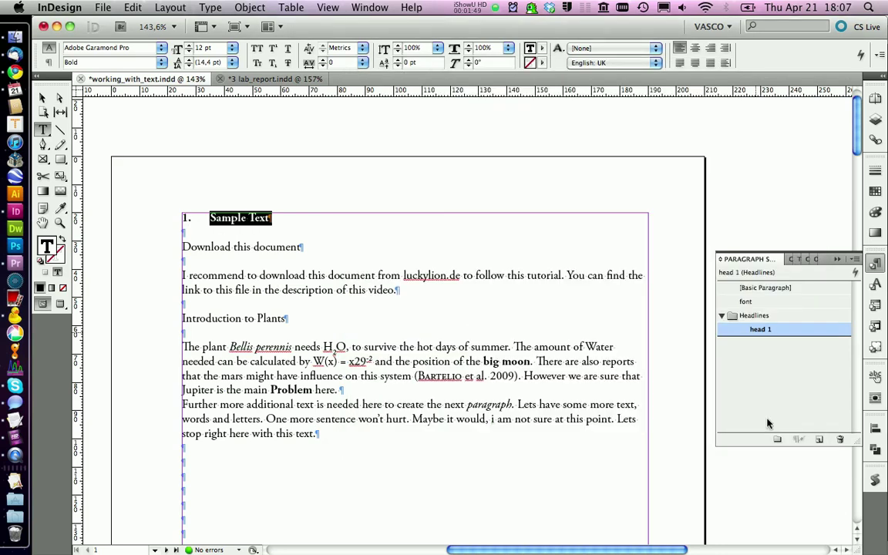
Step: Apply the head 1 style to the 'Download this document' line
left_click(232, 247)
double_click(216, 247)
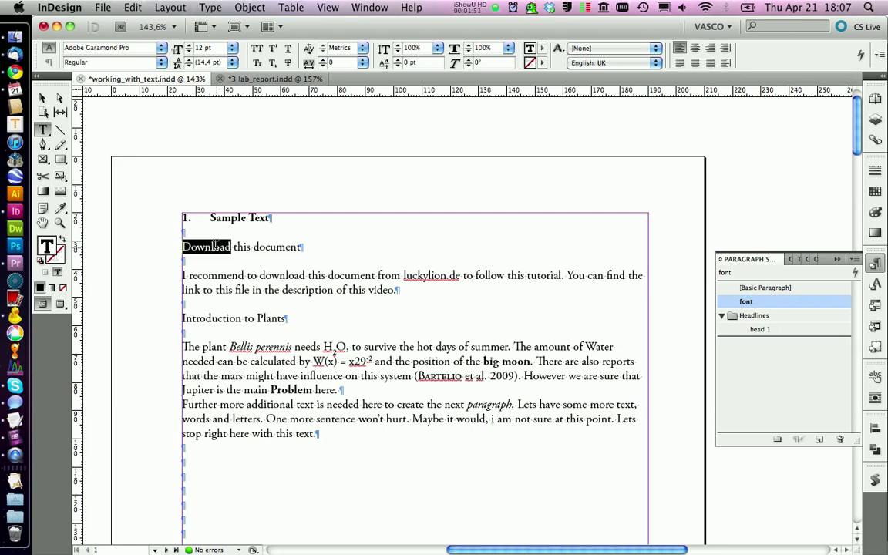
triple_click(216, 247)
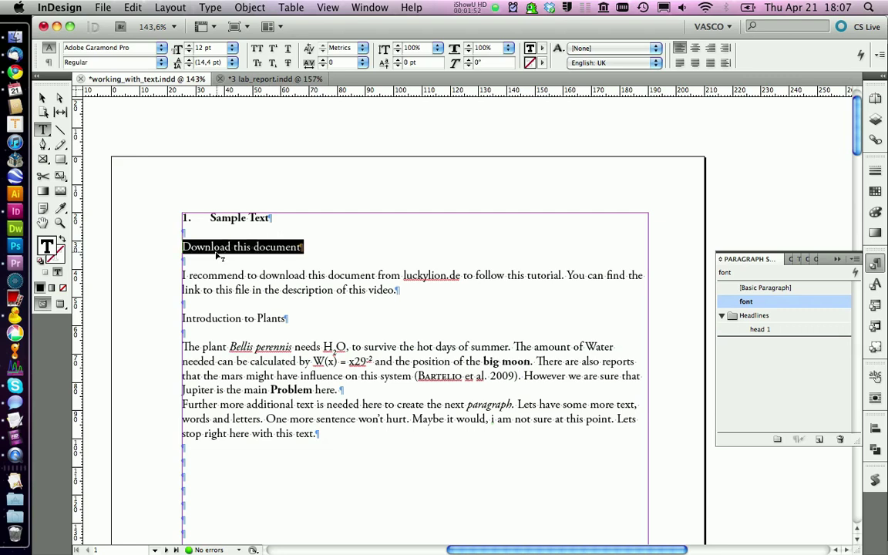
left_click(761, 330)
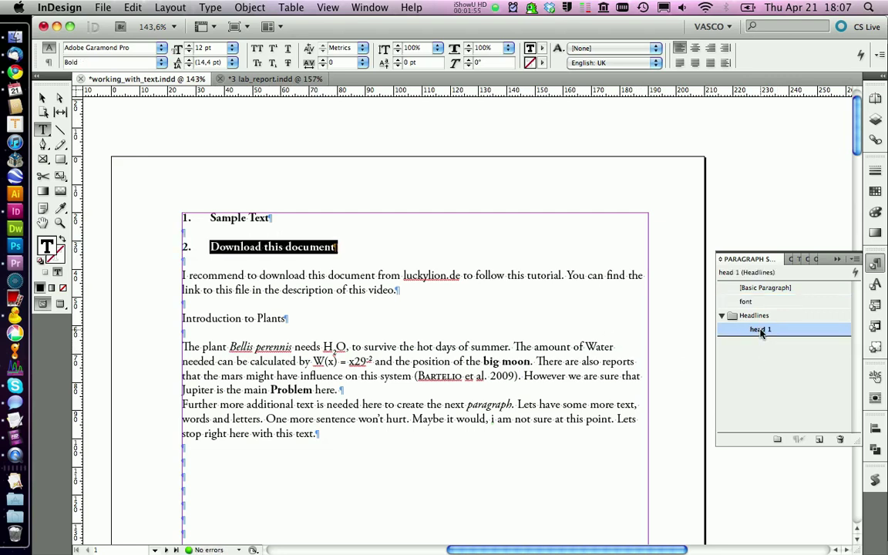
Step: Duplicate head 1 as 'head 2' with list level 2 and number format ^1.^#^t
right_click(760, 330)
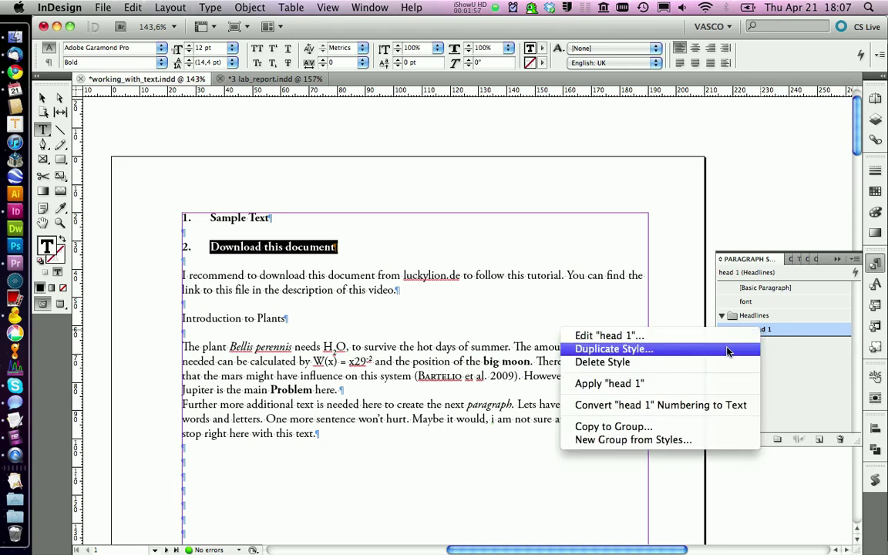
left_click(728, 352)
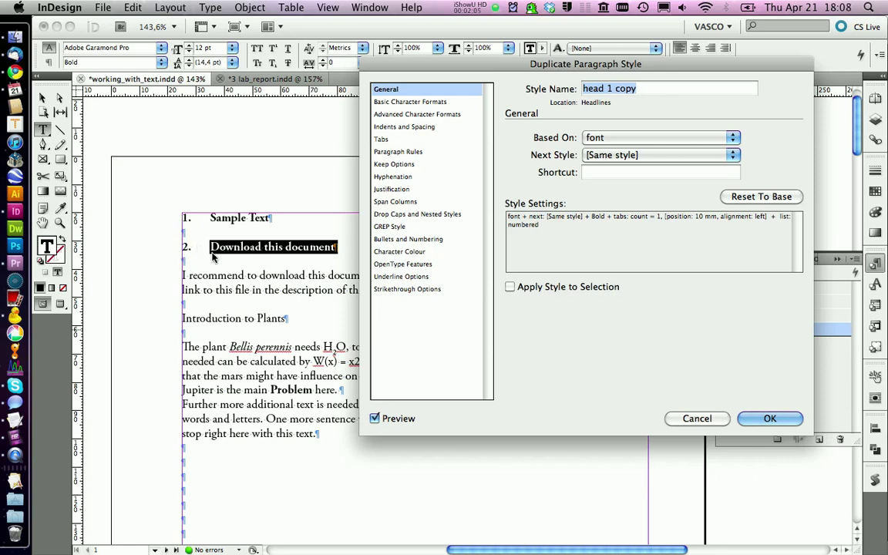
left_click(606, 89)
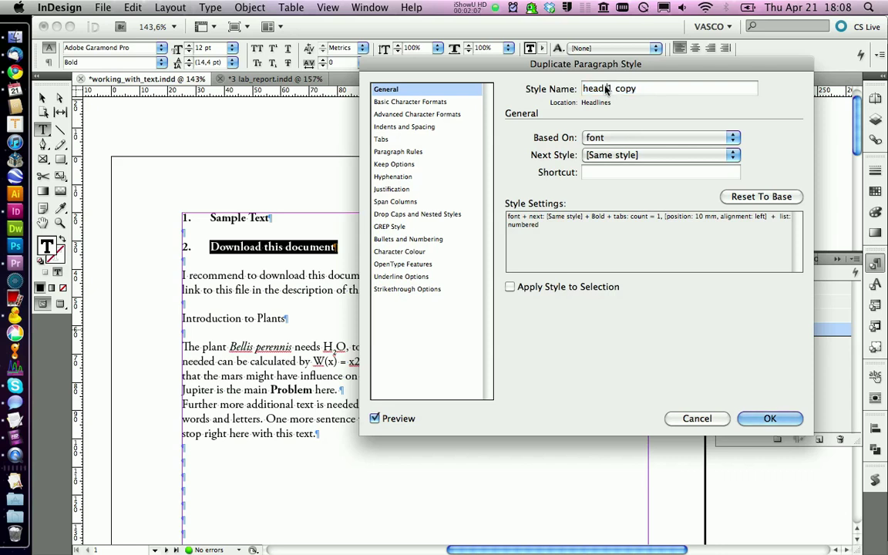
left_click_drag(605, 88, 663, 88)
type("2")
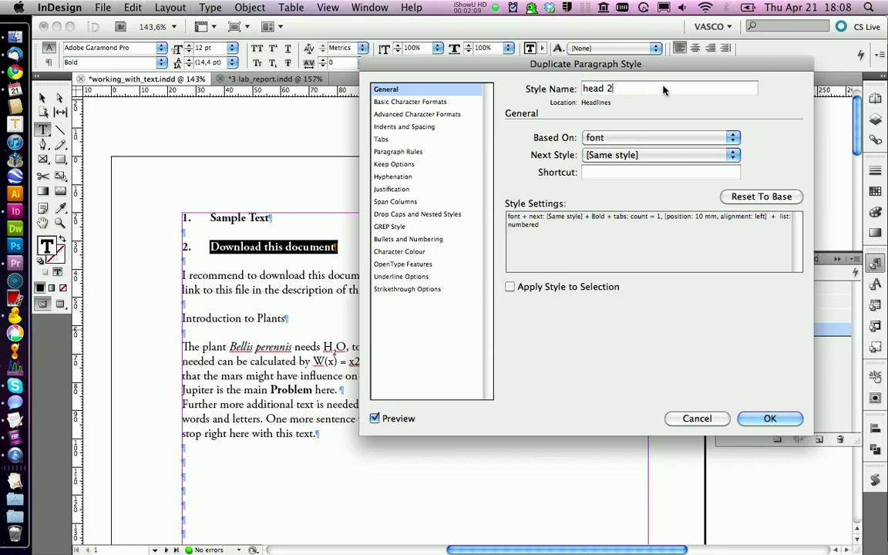
left_click(428, 240)
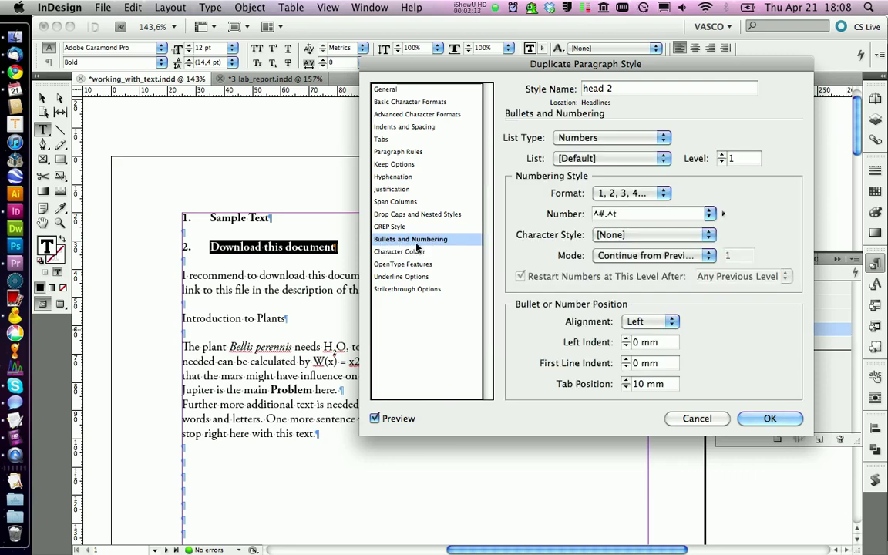
left_click(720, 154)
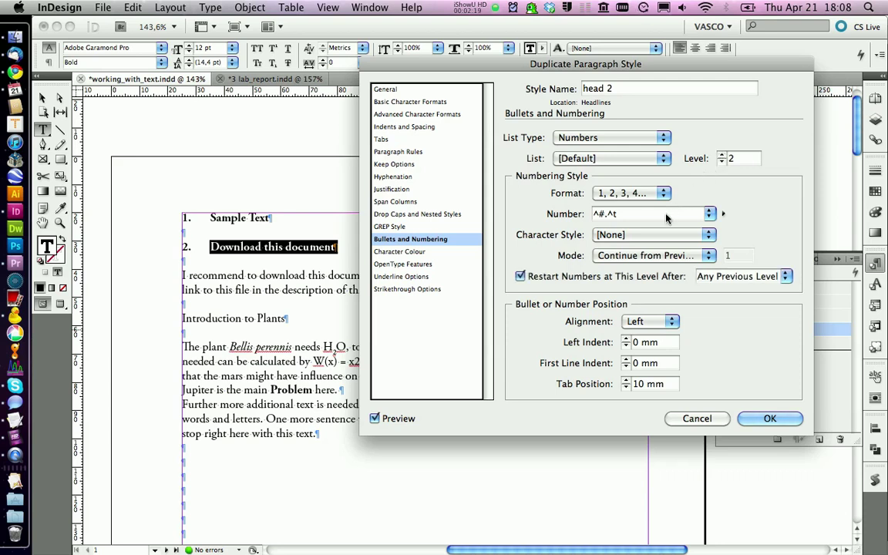
left_click_drag(620, 213, 574, 214)
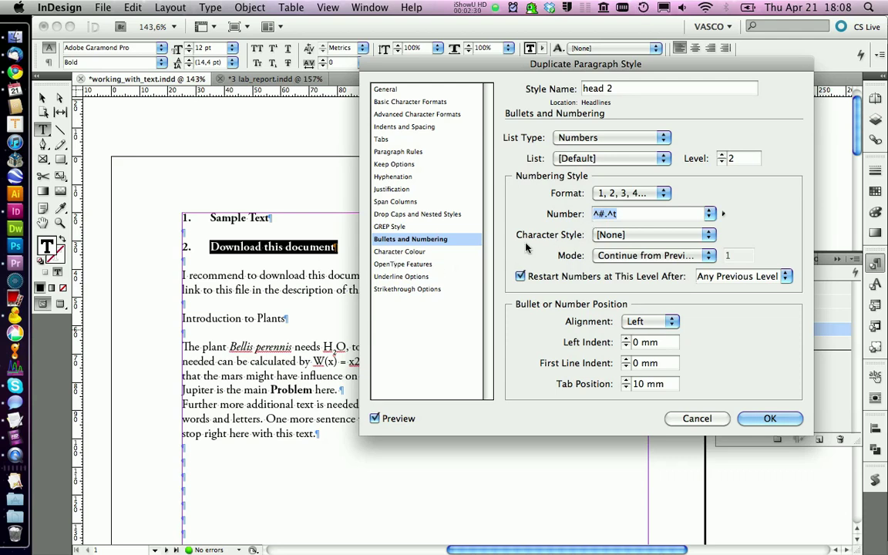
type("^1.^#^t")
left_click(744, 158)
left_click(761, 420)
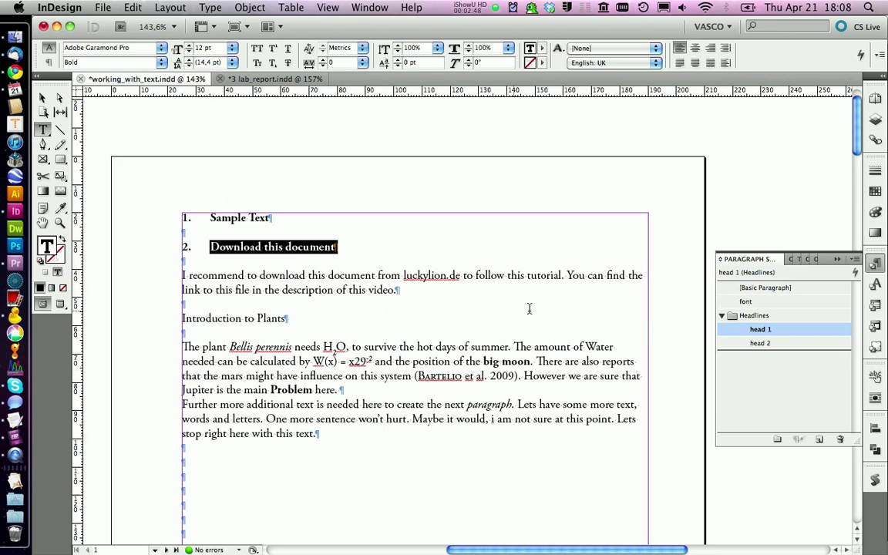
Step: Apply head 2 to 'Download this document' and 'Introduction to Plants' (numbered 1.1, 1.2)
left_click(755, 344)
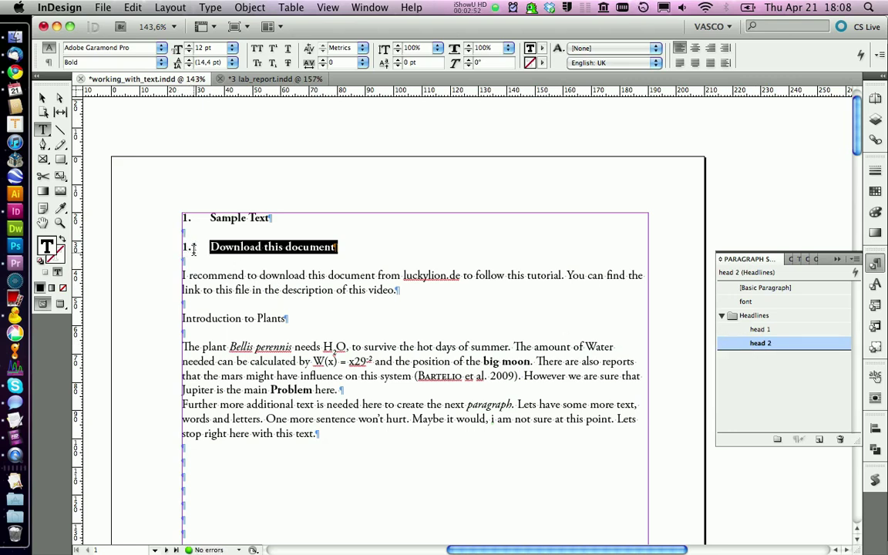
double_click(219, 320)
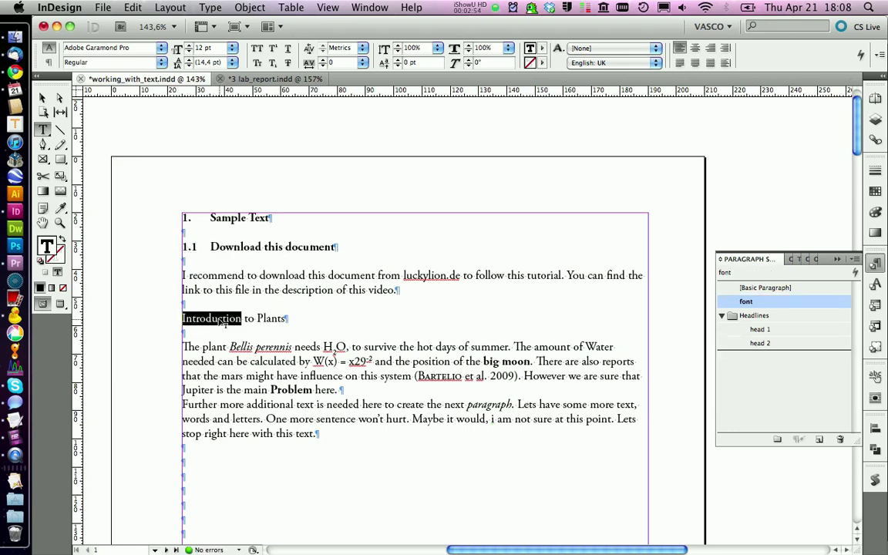
left_click(761, 343)
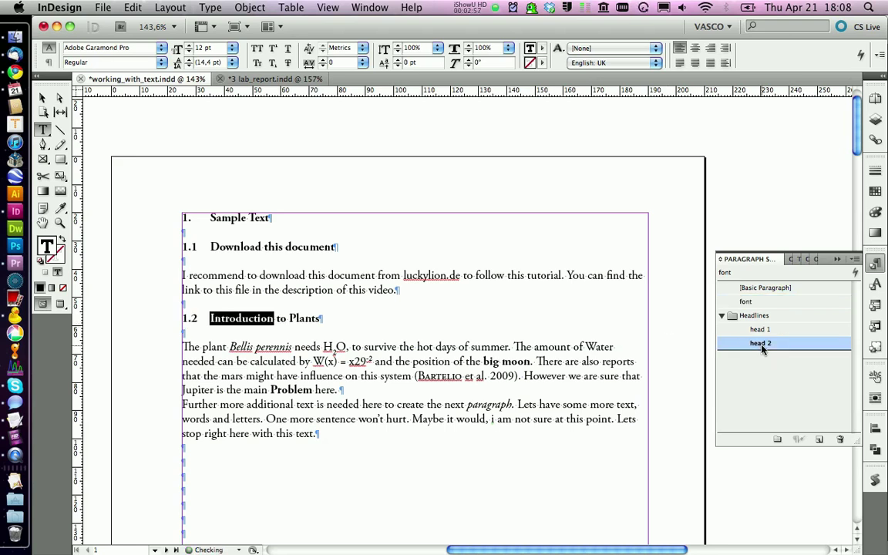
left_click(269, 318)
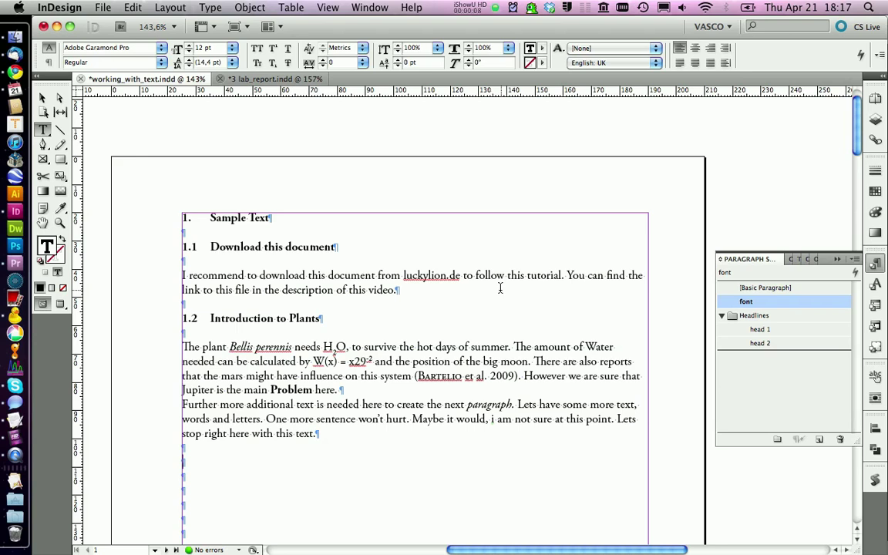
Step: Type a 'headline' line, style it head 2, and duplicate head 2 as 'head 3'
type("he")
type("adline no 3")
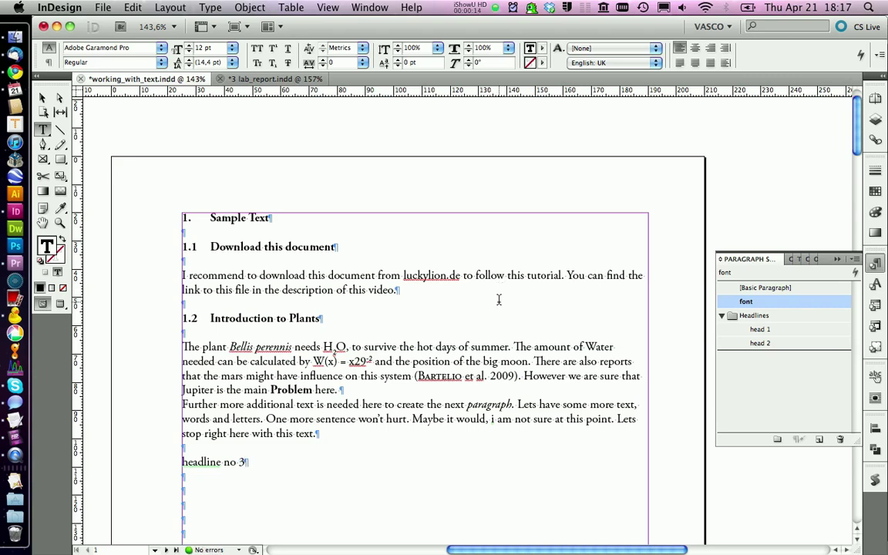
left_click(755, 344)
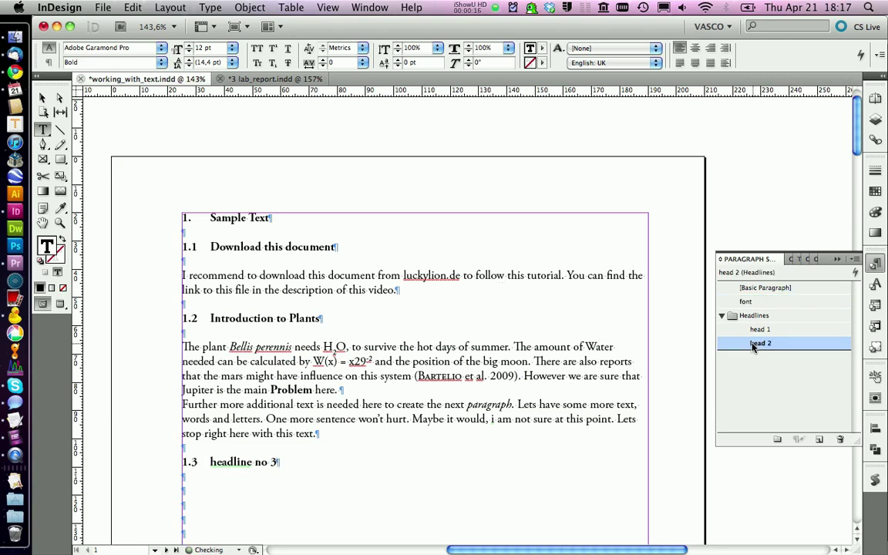
right_click(756, 345)
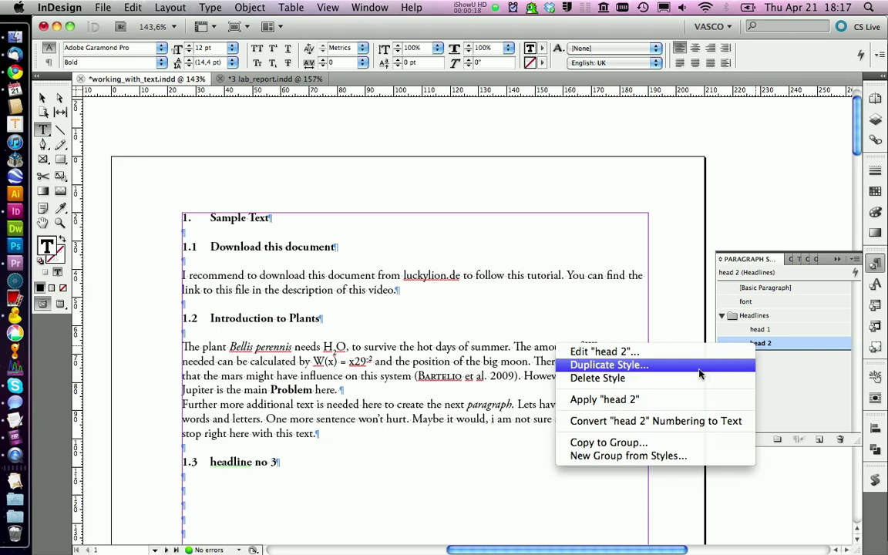
left_click(728, 365)
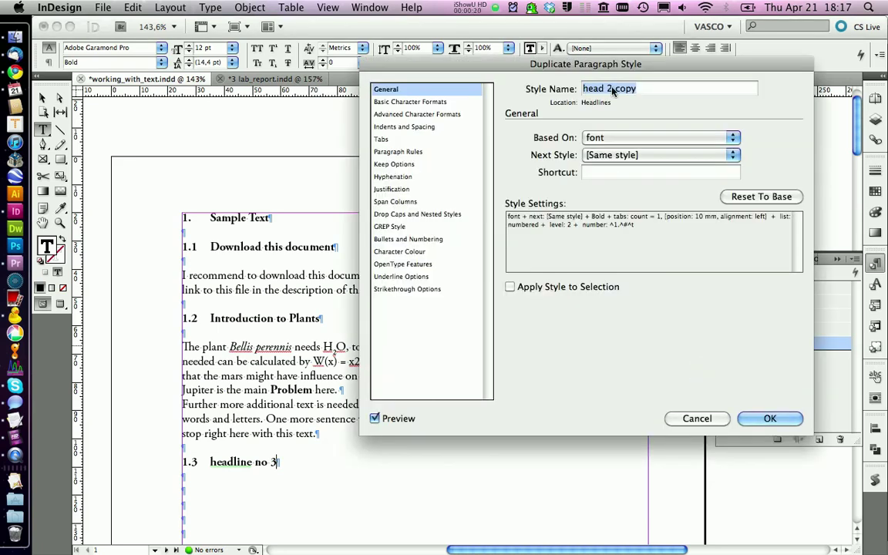
left_click_drag(606, 89, 637, 89)
type("3")
Step: Give head 3 number format ^1.^2.^#^t at list level 3 and apply it to the headline
left_click(420, 239)
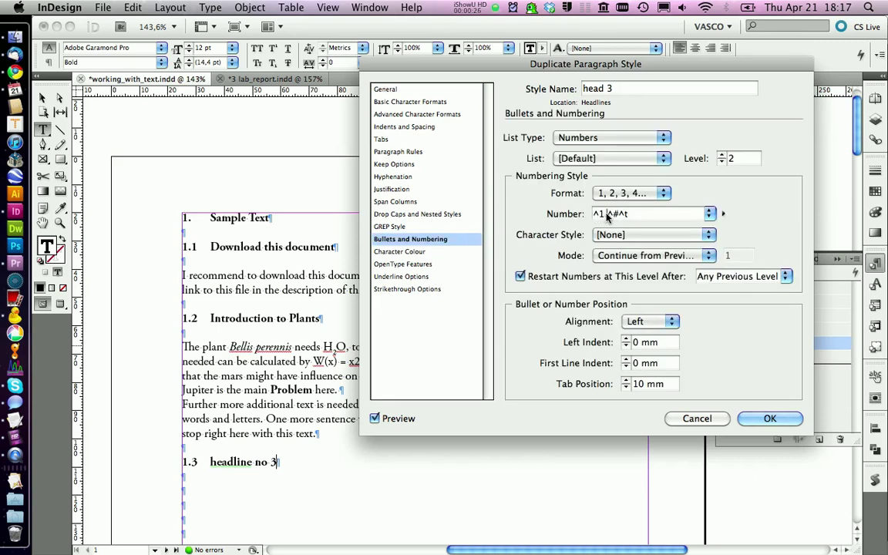
left_click_drag(608, 214, 592, 218)
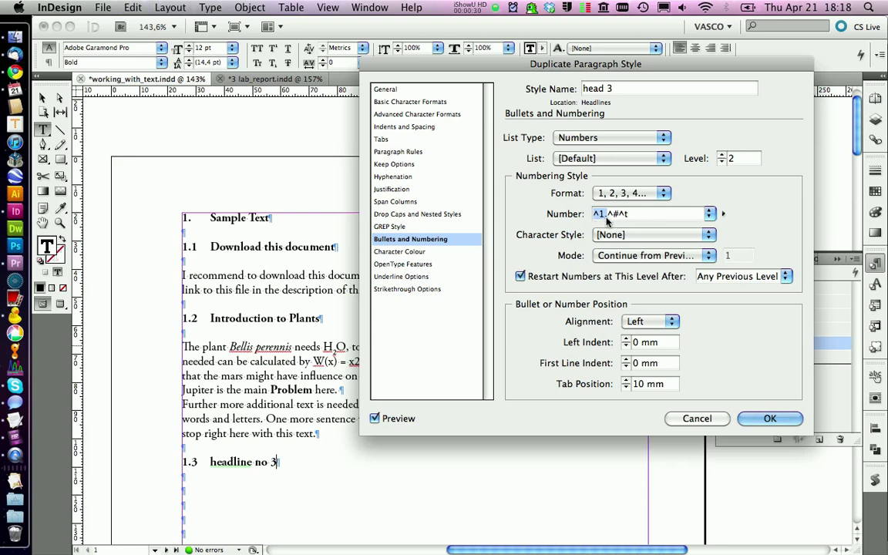
key("super+v")
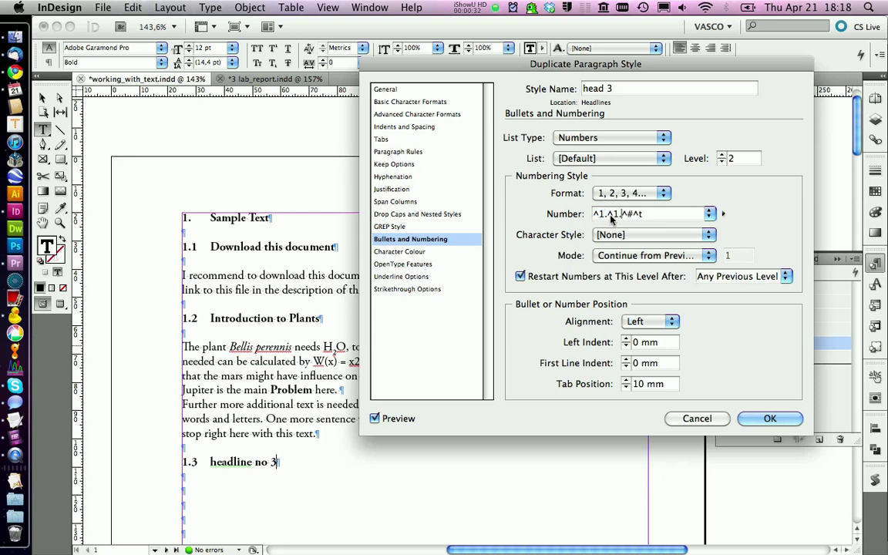
type("2")
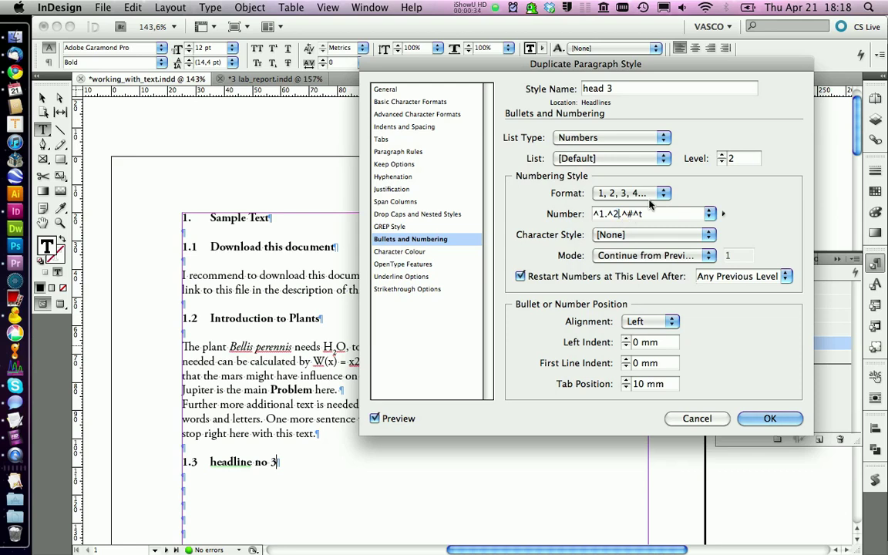
left_click(721, 154)
left_click(769, 418)
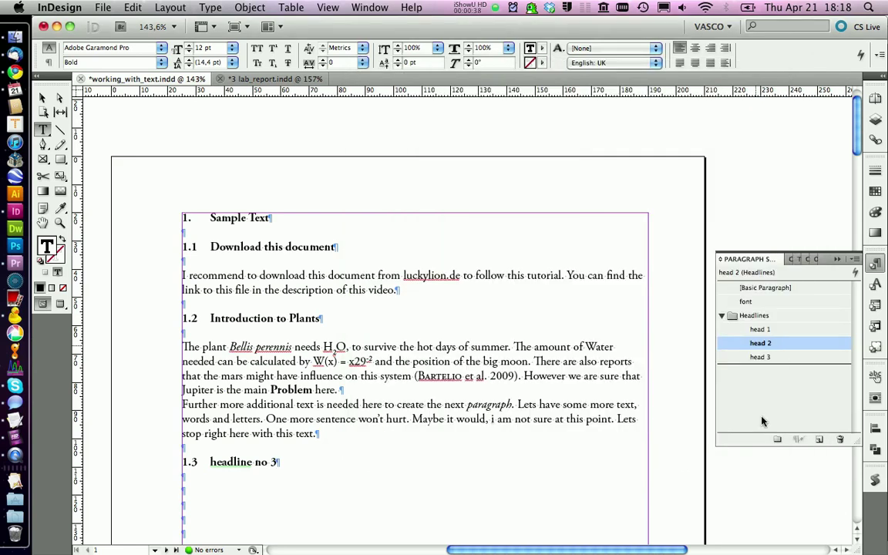
left_click(760, 357)
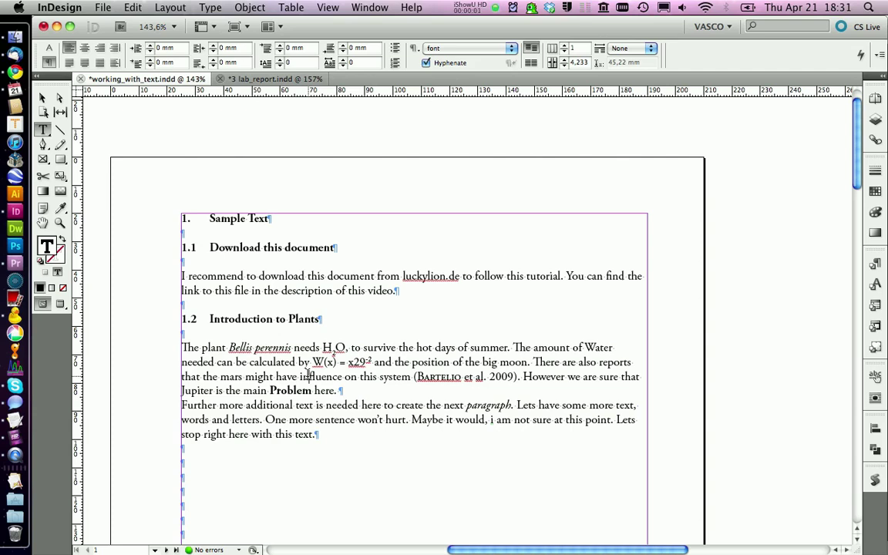
Step: Justify the Bellis perennis paragraph, set a 10 mm first-line indent, and reselect it
left_click_drag(341, 390, 181, 348)
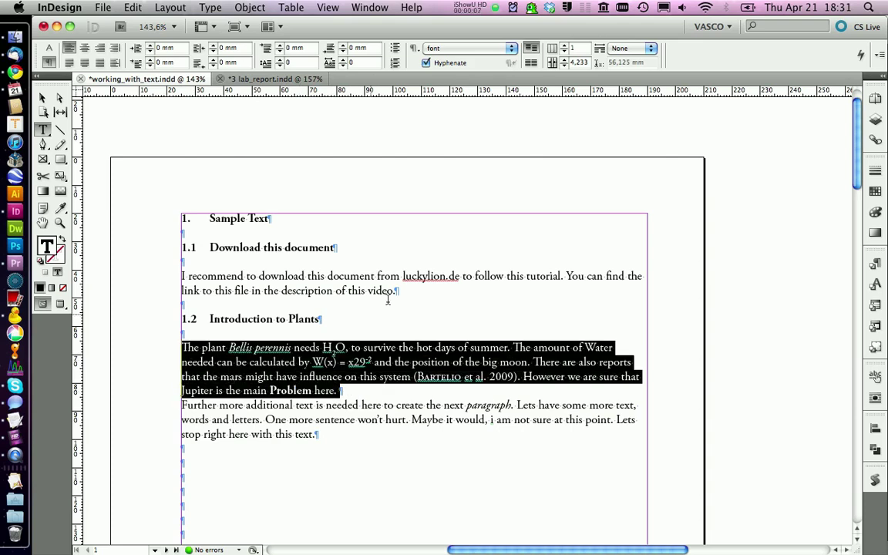
left_click(69, 62)
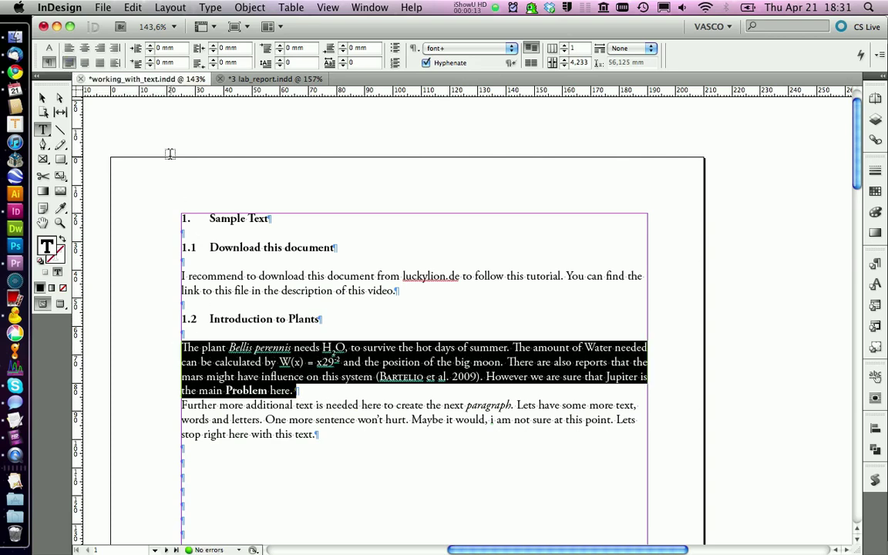
left_click(203, 352)
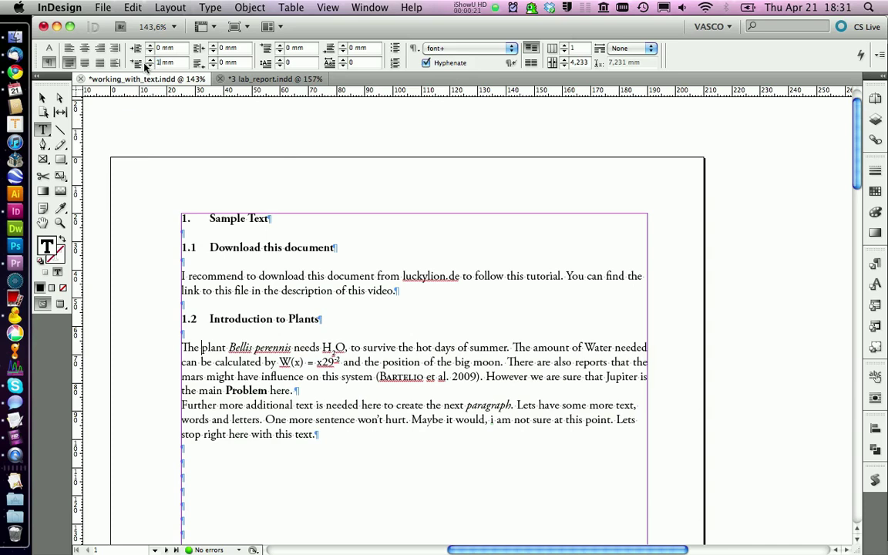
key("Return")
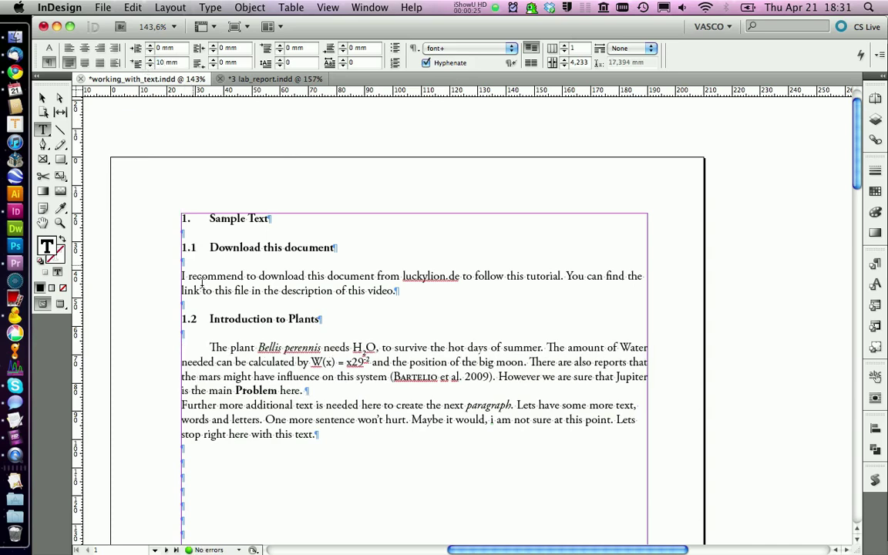
left_click_drag(302, 391, 208, 348)
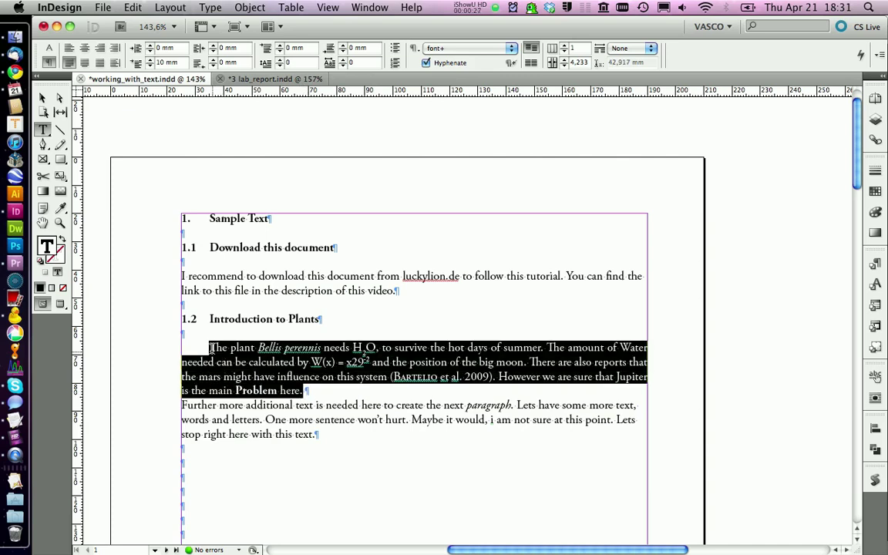
left_click(275, 375)
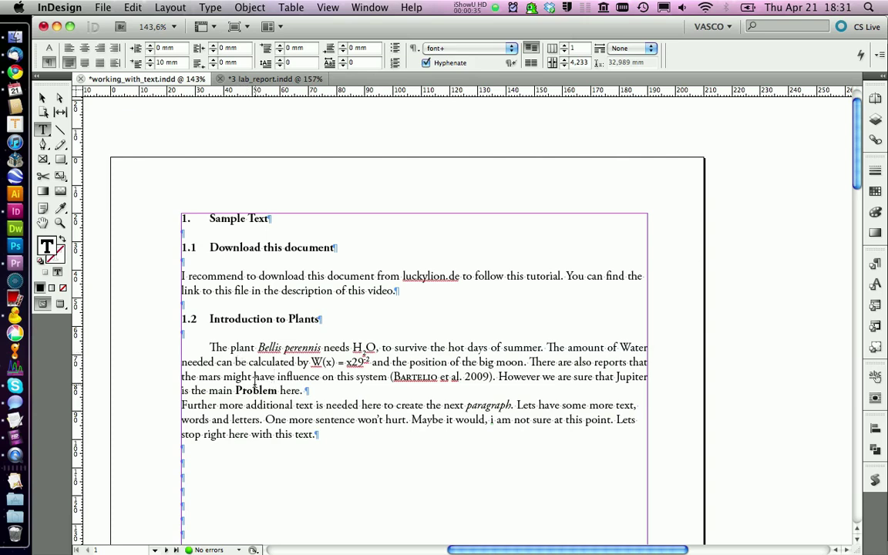
left_click_drag(303, 392, 209, 347)
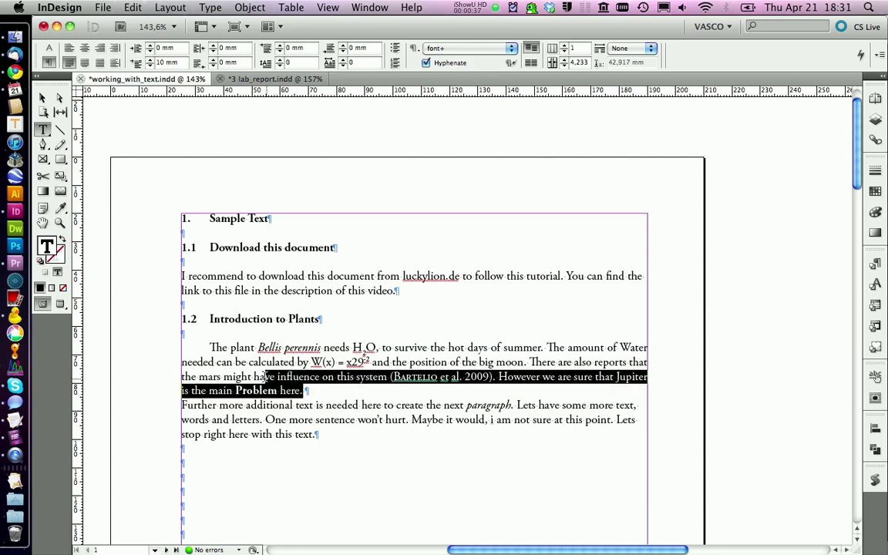
Step: Set the Bellis perennis paragraph's leading to 21.6 pt
left_click(49, 48)
left_click(233, 62)
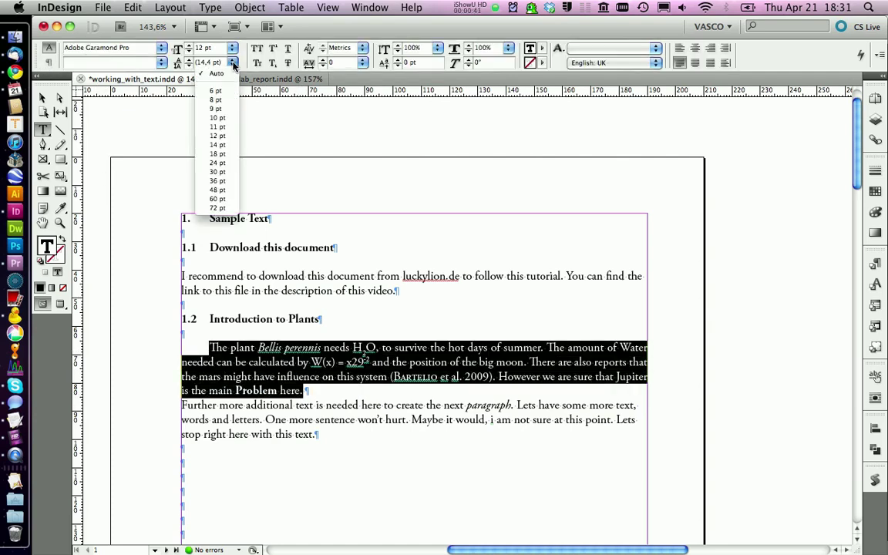
left_click(225, 60)
type("21.6")
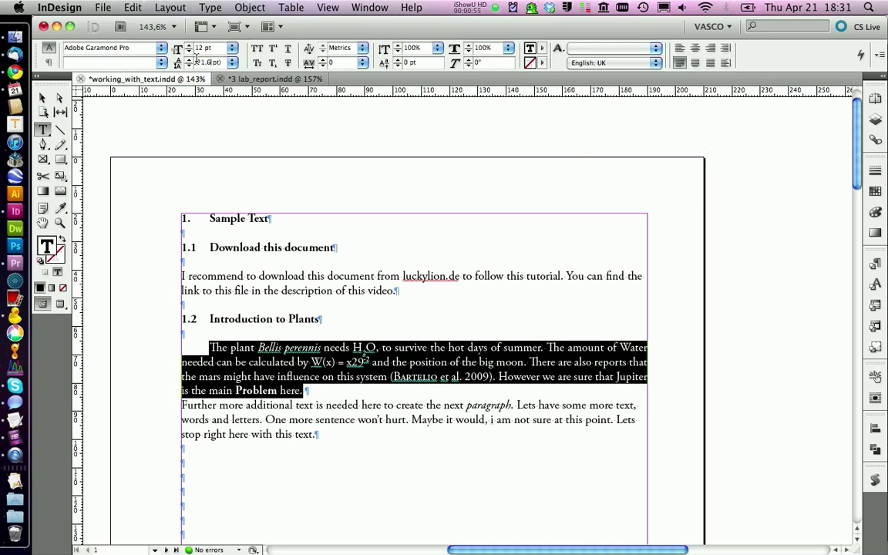
key("Return")
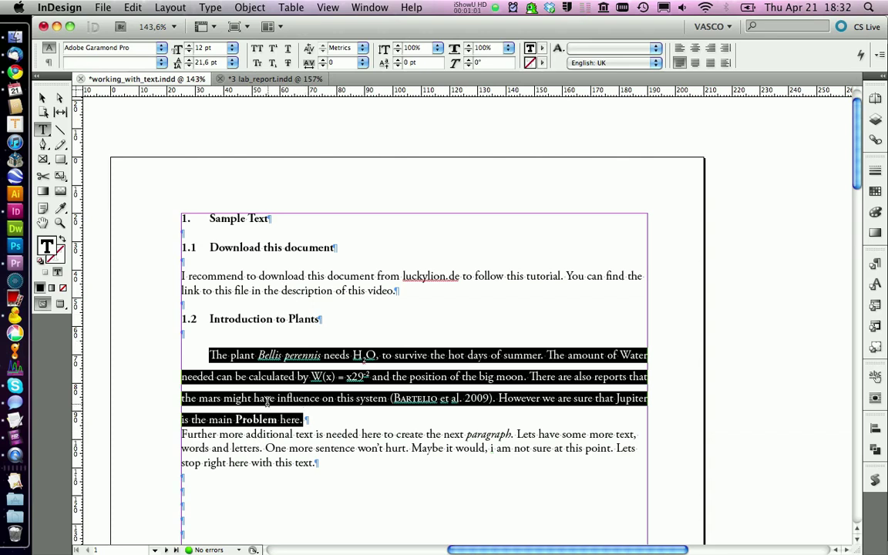
left_click(282, 379)
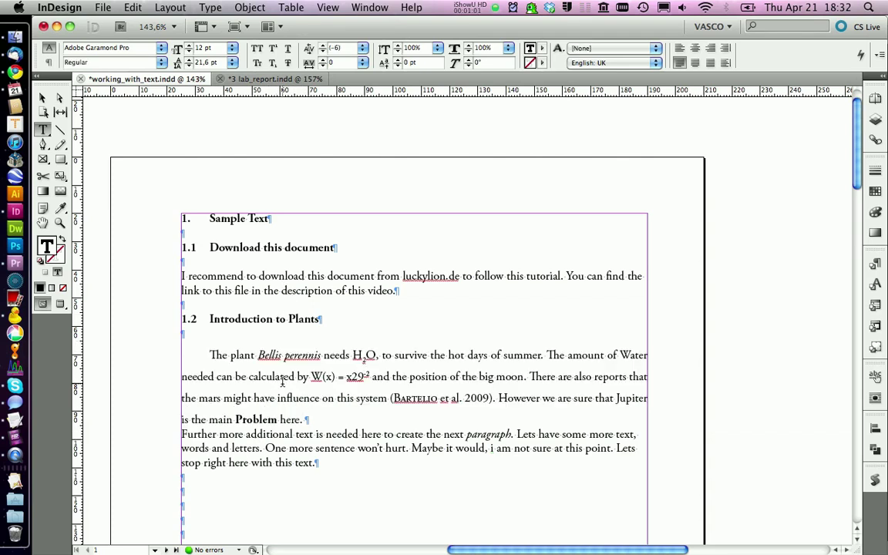
Step: Enable Optical Margin Alignment in Type > Story, then show the Paragraph Styles panel
left_click(210, 7)
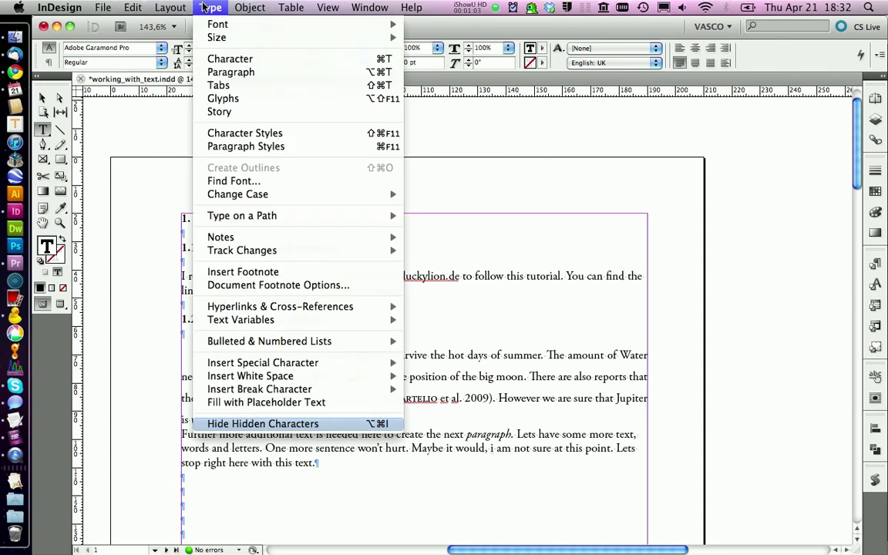
left_click(220, 112)
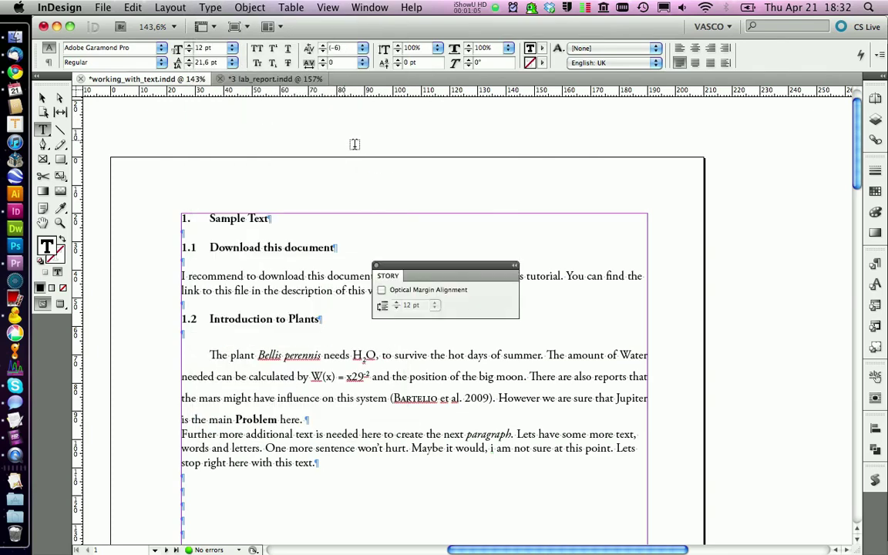
left_click(382, 290)
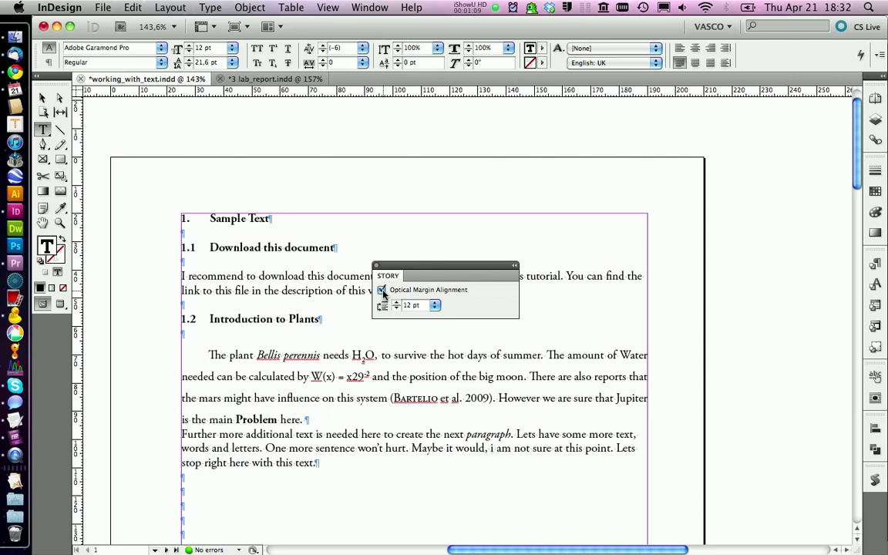
left_click(325, 357)
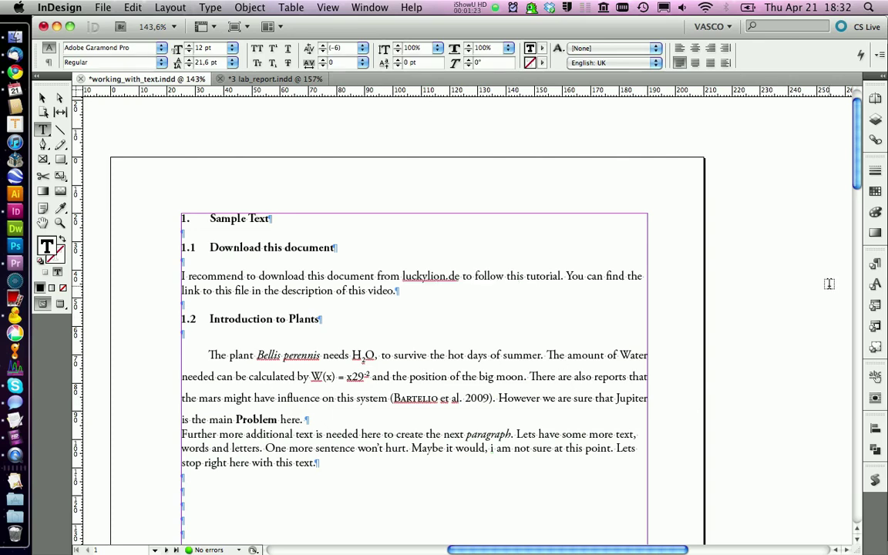
left_click(876, 265)
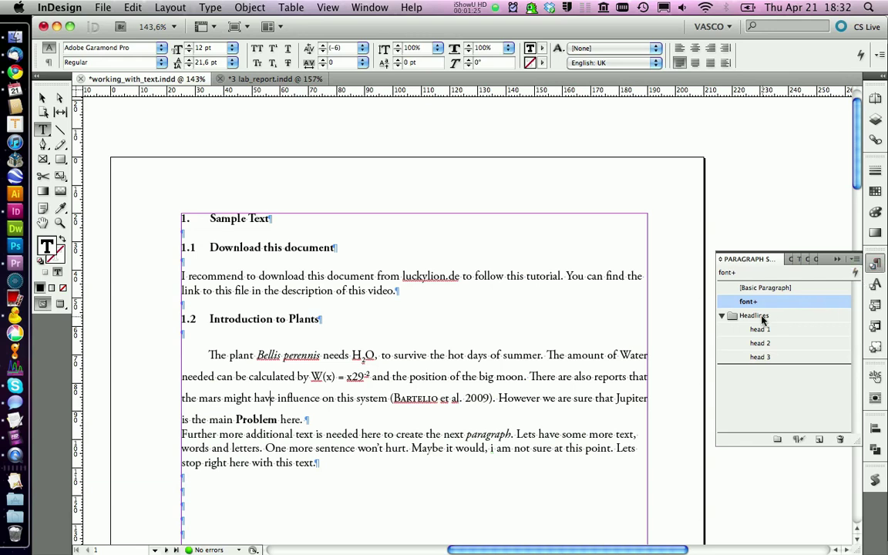
mouse_move(748, 302)
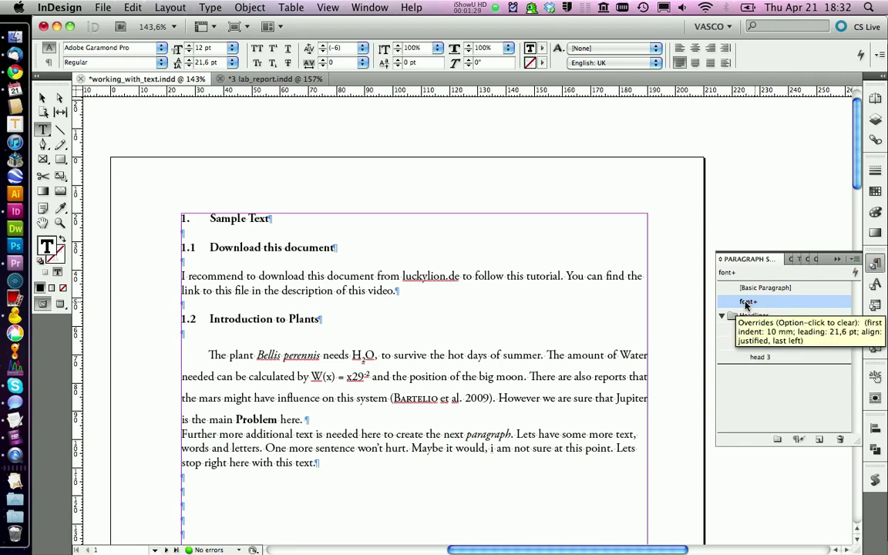
Step: Reapply the font paragraph style, clearing its overrides
right_click(751, 305)
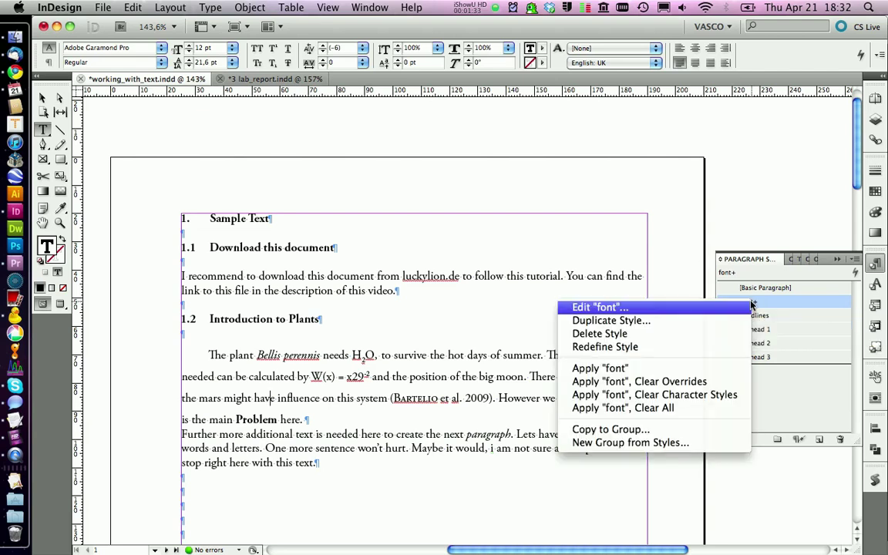
left_click(708, 382)
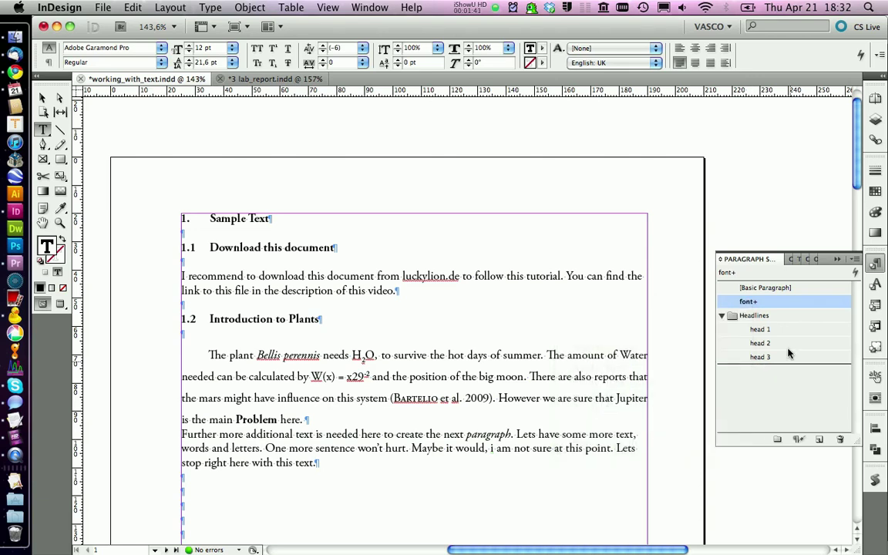
right_click(758, 307)
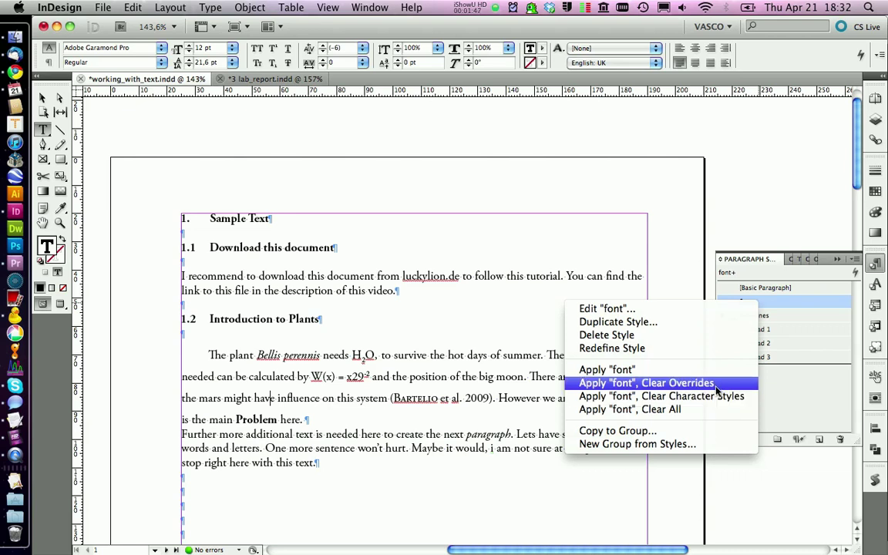
left_click(823, 299)
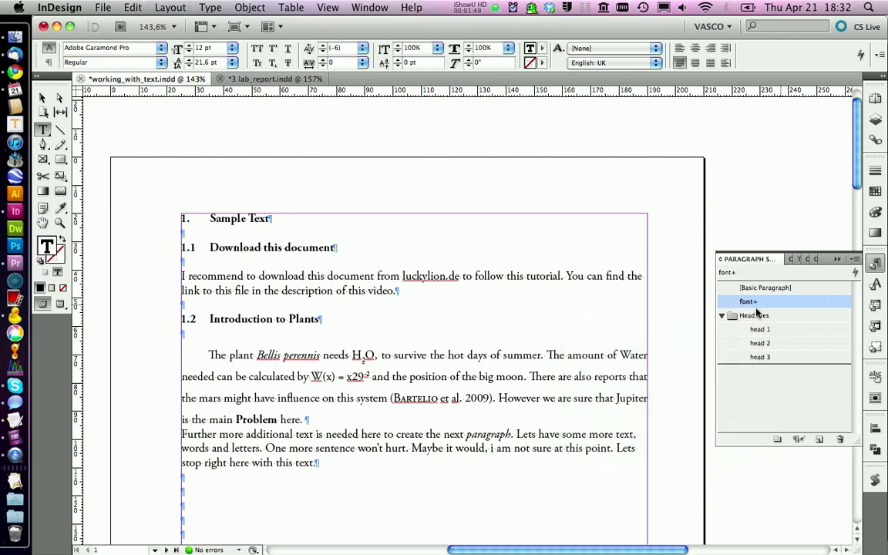
Step: Select the whole Bellis perennis paragraph and reapply font, clearing overrides and character styles
mouse_move(306, 419)
left_mouse_down()
mouse_move(221, 357)
mouse_move(200, 352)
left_mouse_up()
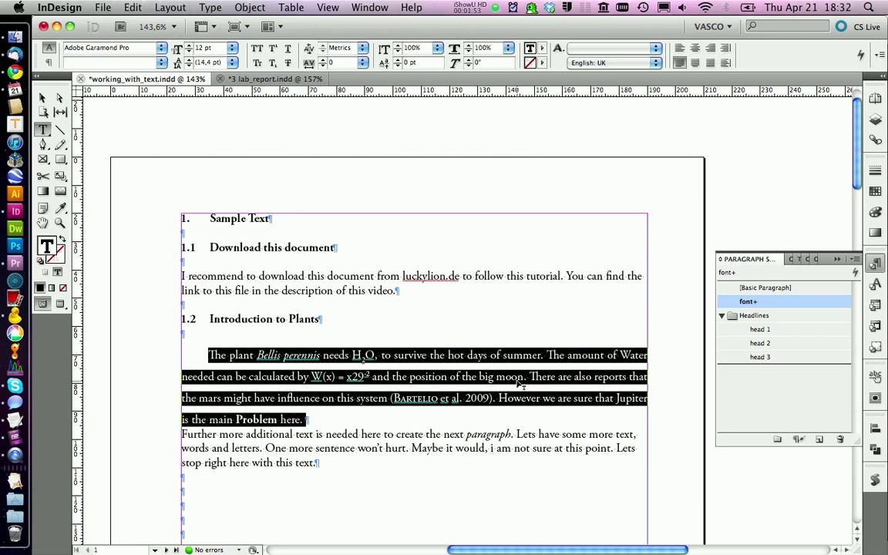
right_click(745, 301)
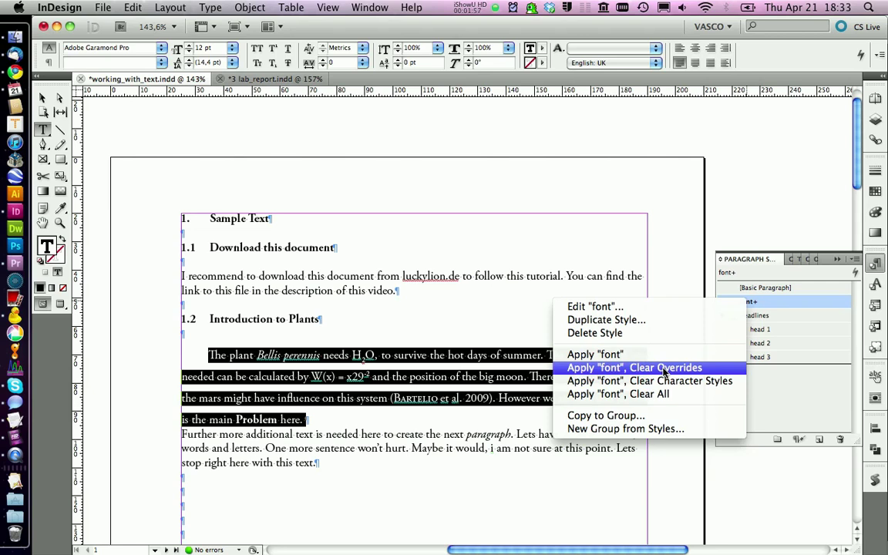
left_click(663, 369)
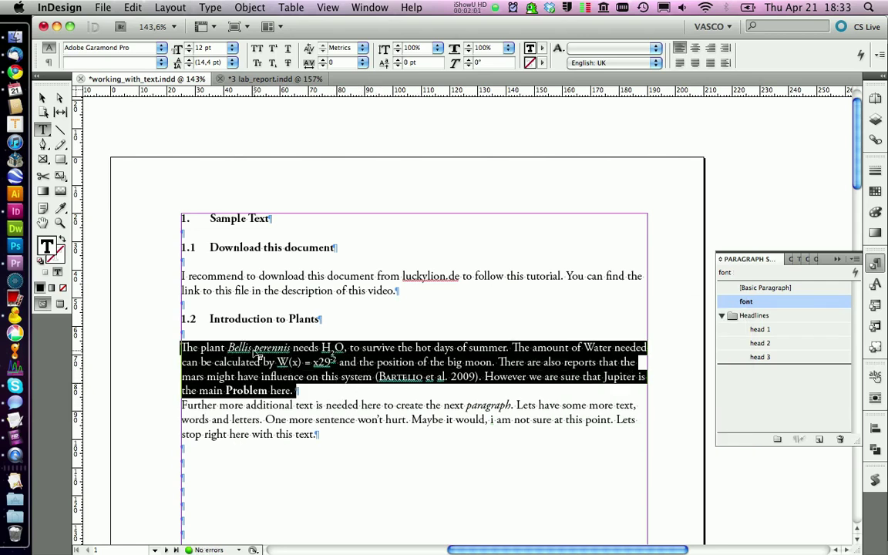
right_click(745, 303)
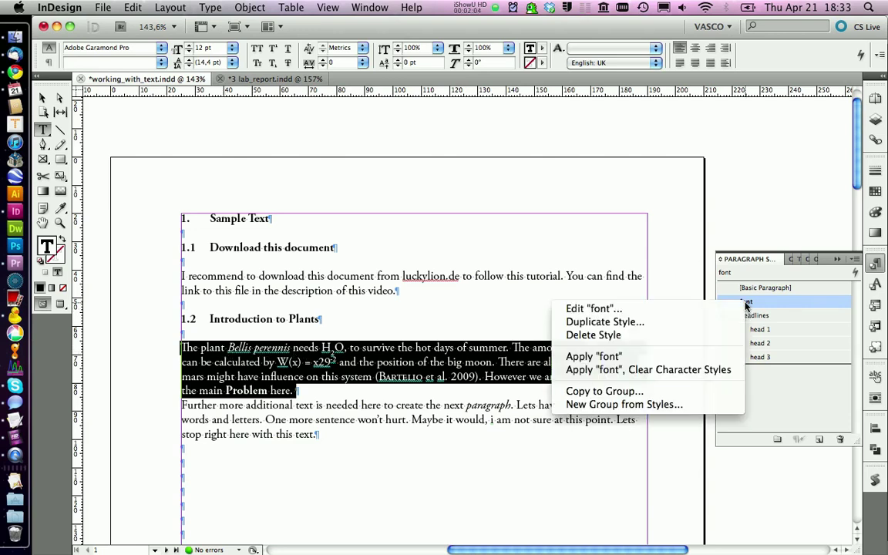
left_click(673, 374)
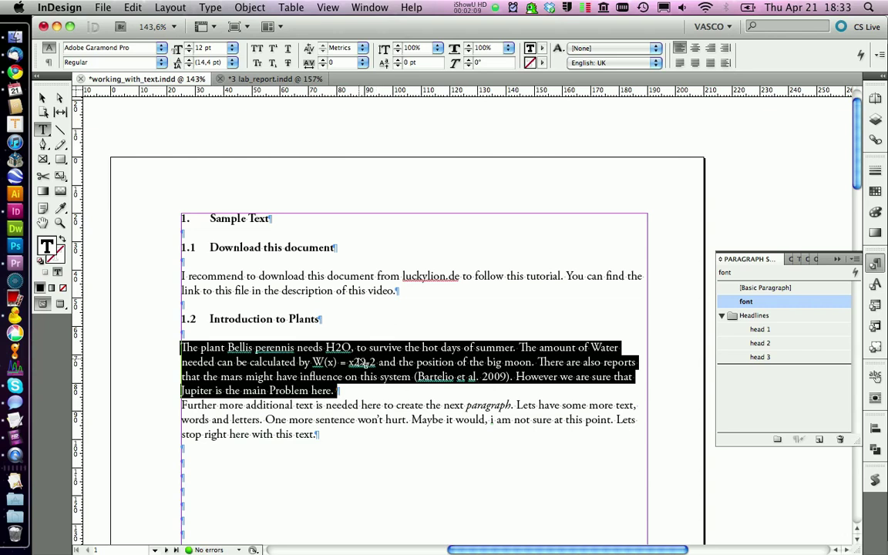
key("super+z")
key("super+z")
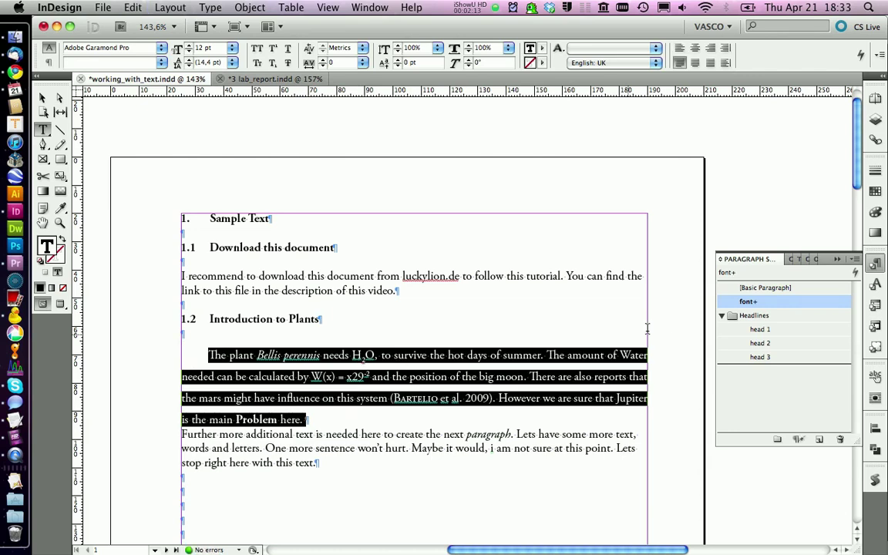
left_click(819, 439)
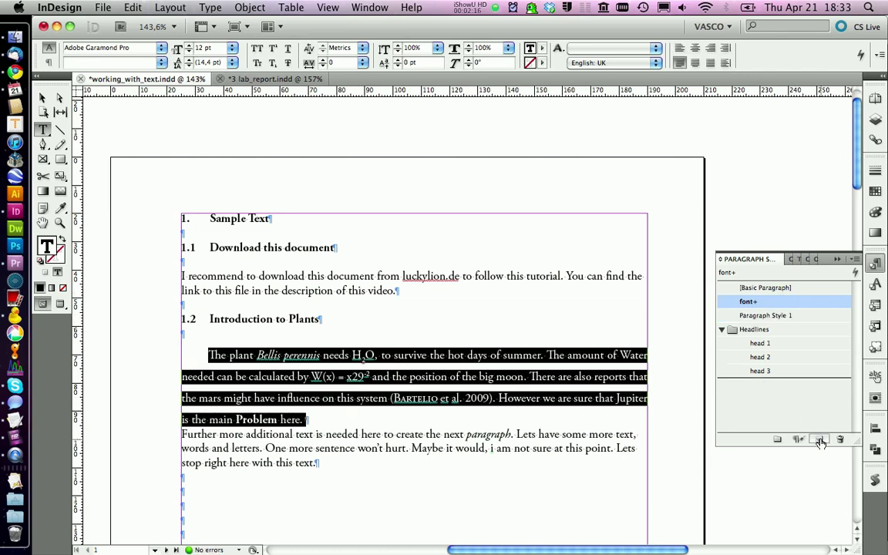
left_click(758, 316)
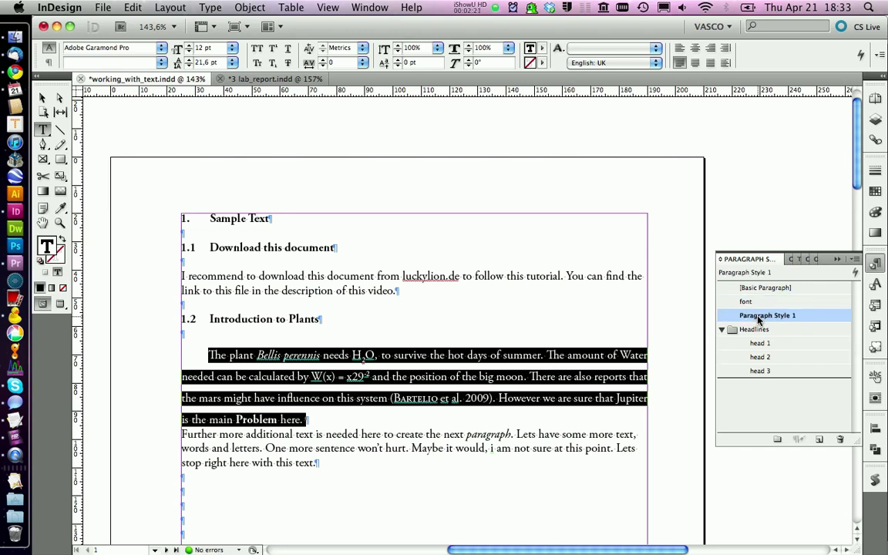
left_click(757, 316)
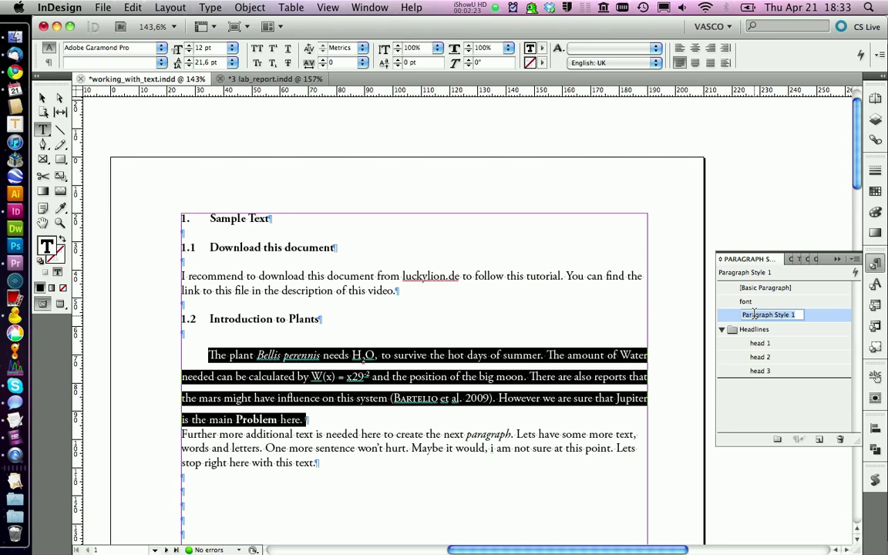
type("basic")
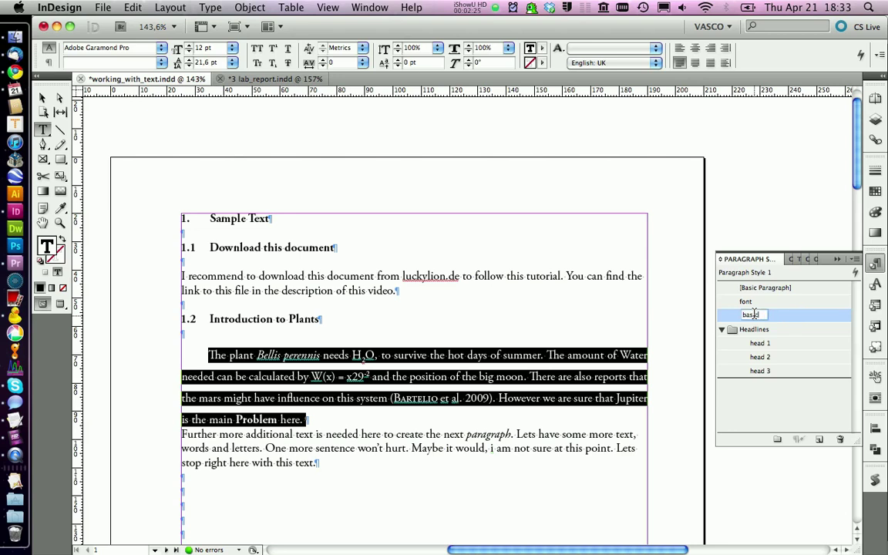
type("_text")
key("Return")
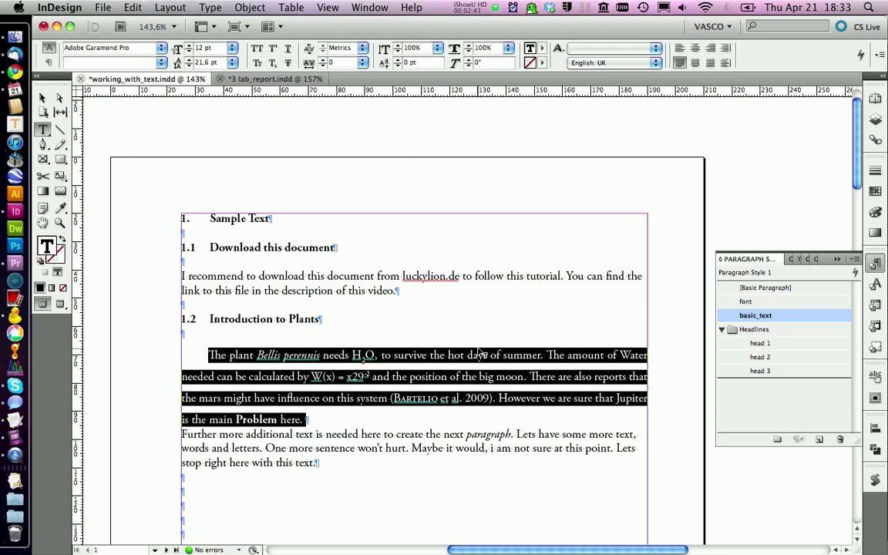
right_click(747, 316)
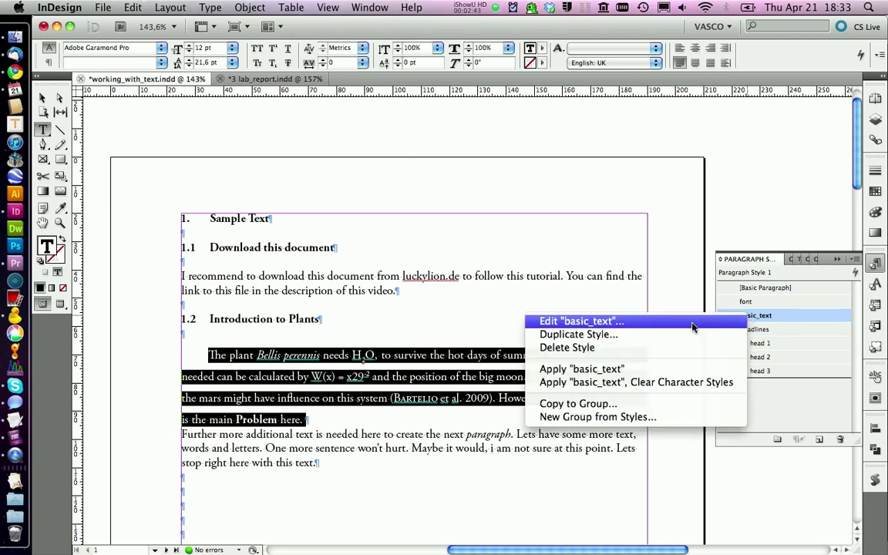
left_click(613, 321)
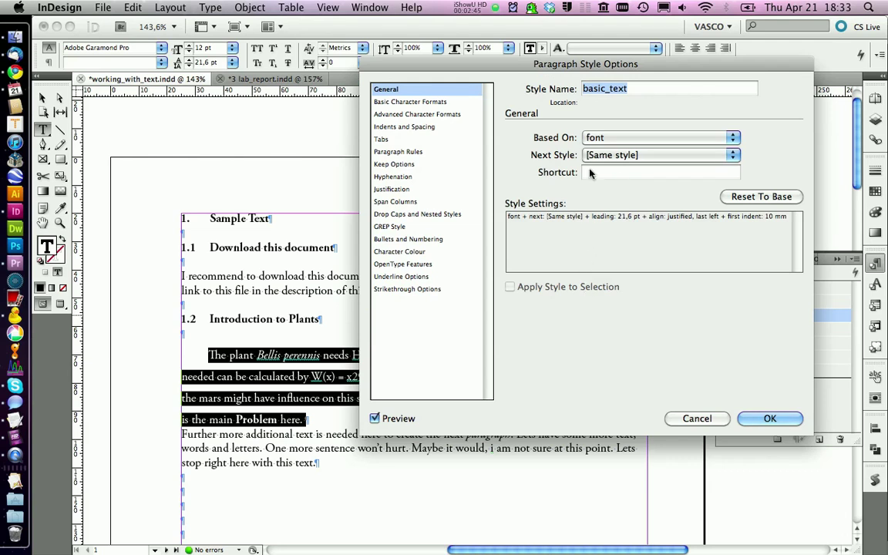
left_click(765, 421)
left_click(418, 395)
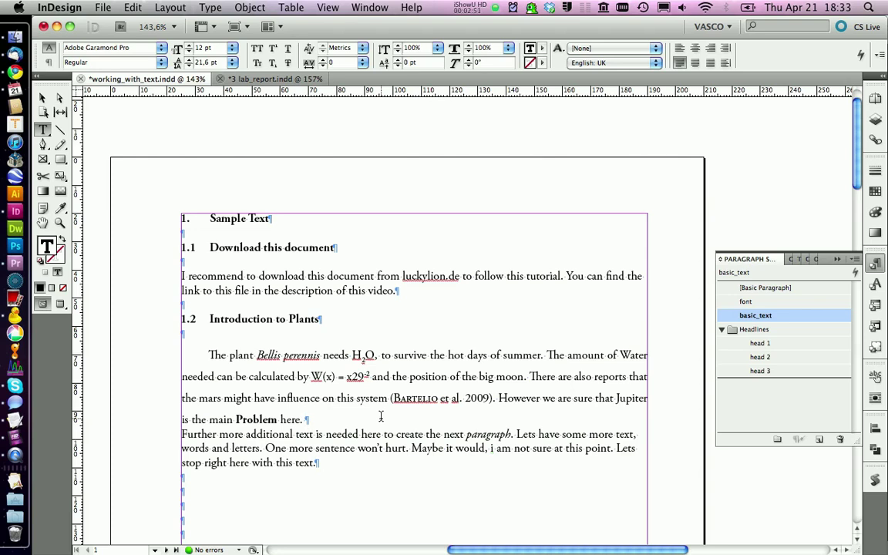
key("super+a")
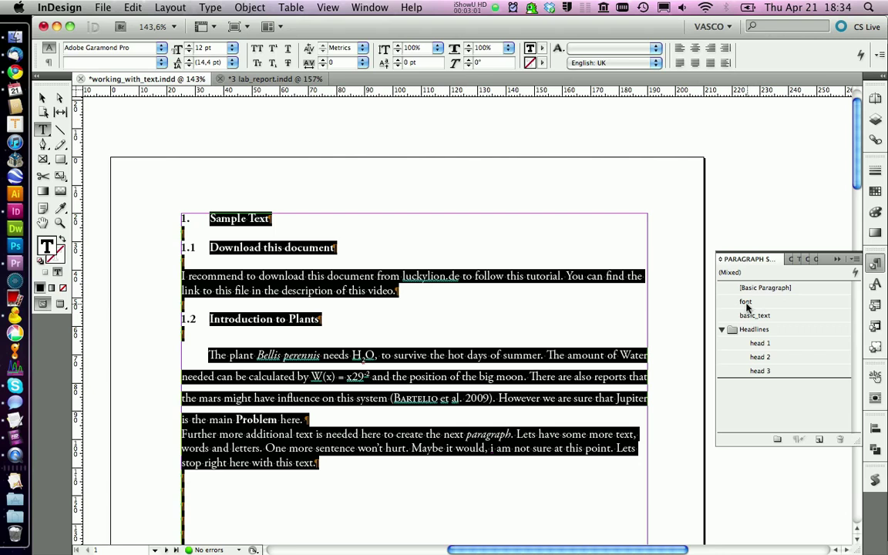
Step: Apply the basic_text paragraph style to all the text
left_click(748, 316)
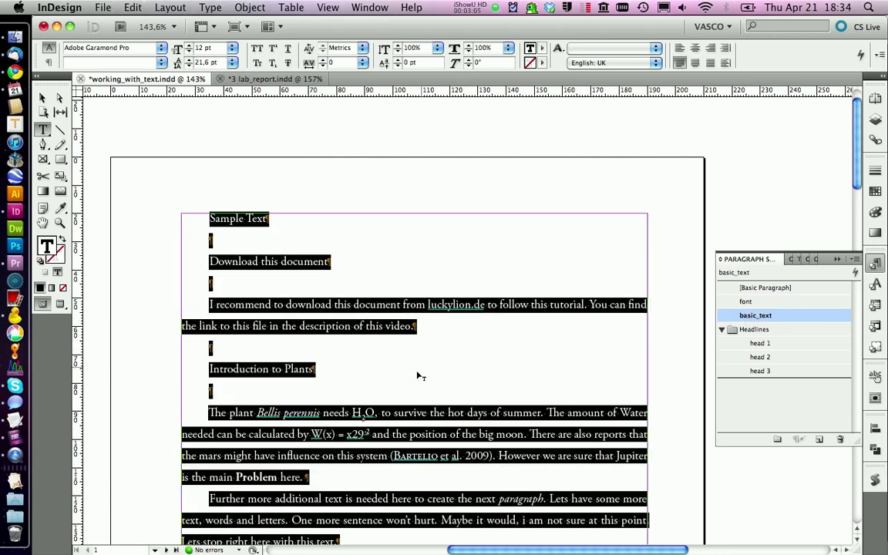
left_click(394, 383)
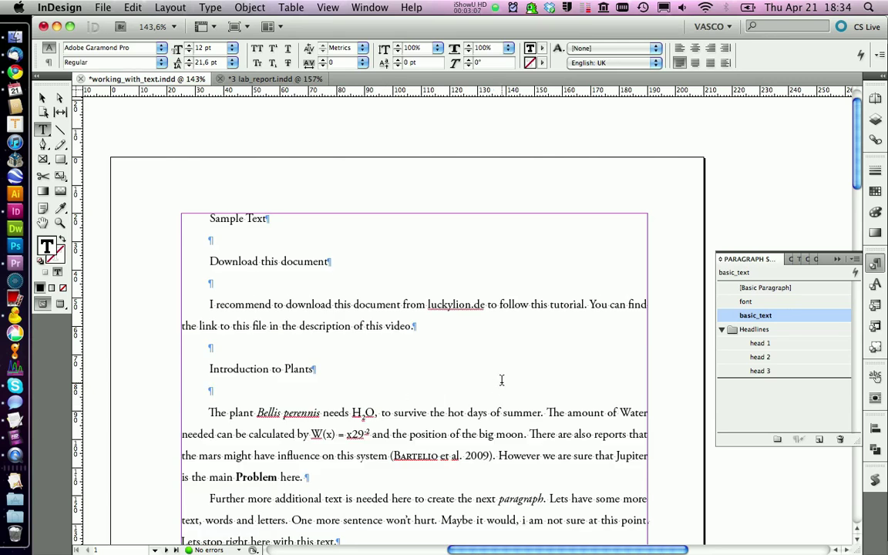
scroll(501, 380, "down", 1)
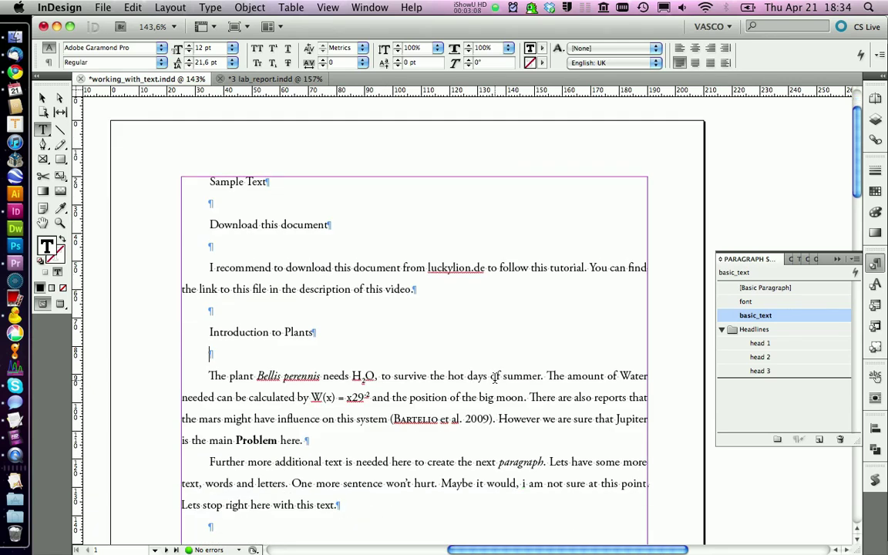
Step: Style Sample Text as head 1, and Download this document and Introduction to Plants as head 2
left_click(229, 185)
left_click(755, 343)
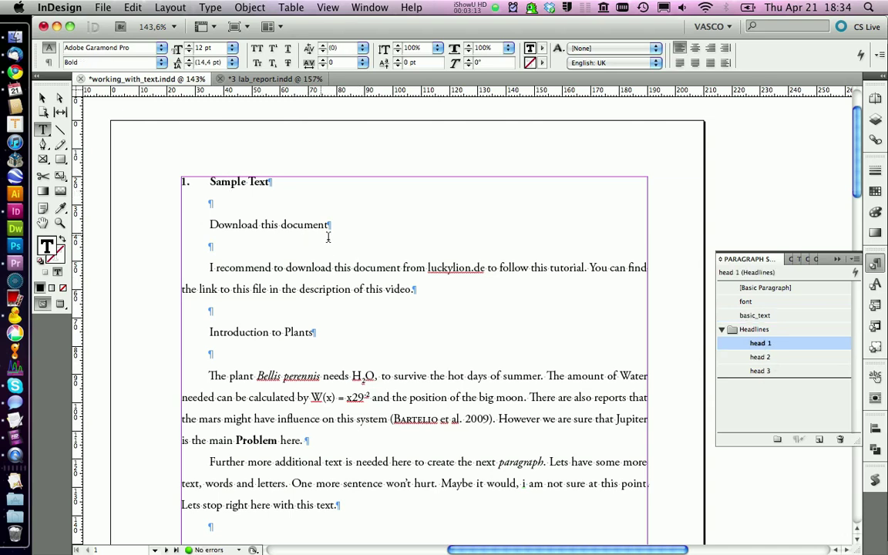
left_click(299, 225)
left_click(759, 357)
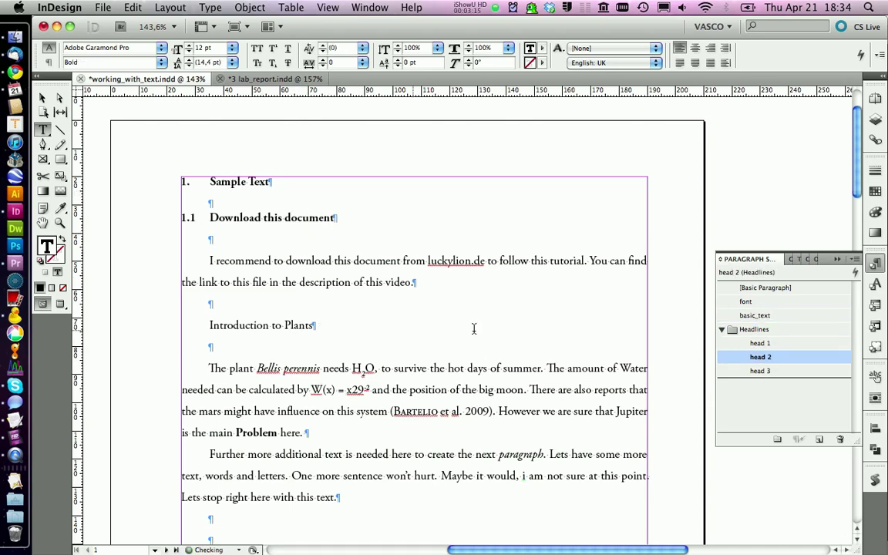
left_click(295, 324)
left_click(759, 357)
scroll(220, 347, "down", 3)
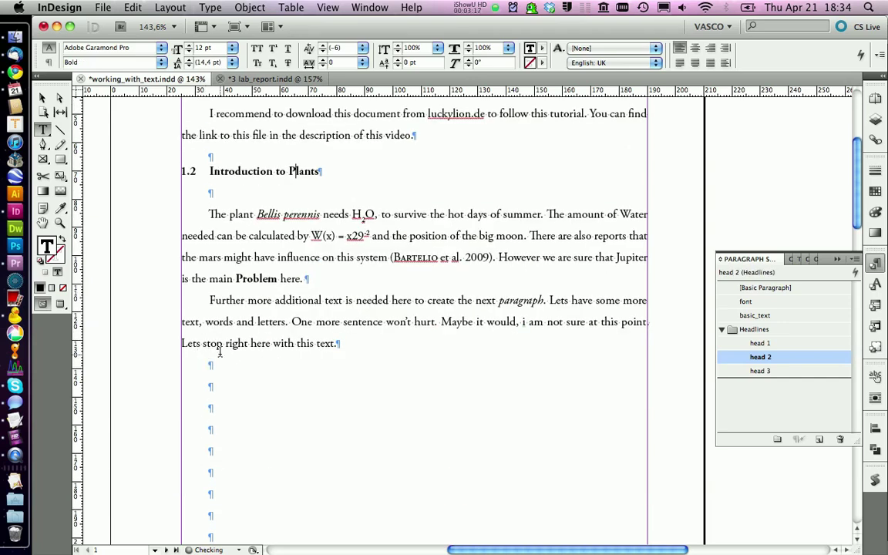
scroll(220, 351, "up", 3)
scroll(309, 332, "up", 1)
scroll(365, 316, "down", 1)
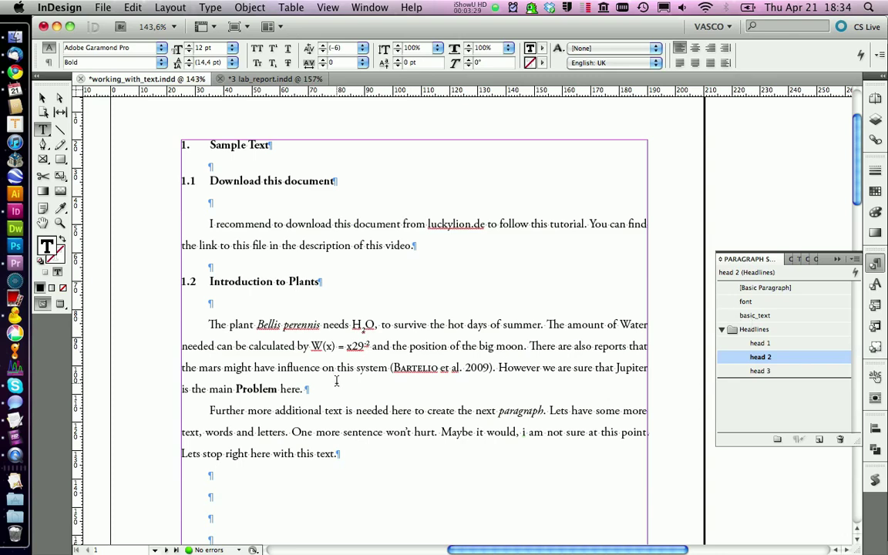
Step: Apply head 1 to the Introduction to Plants heading and review the head 1 style options unchanged
left_click(298, 357)
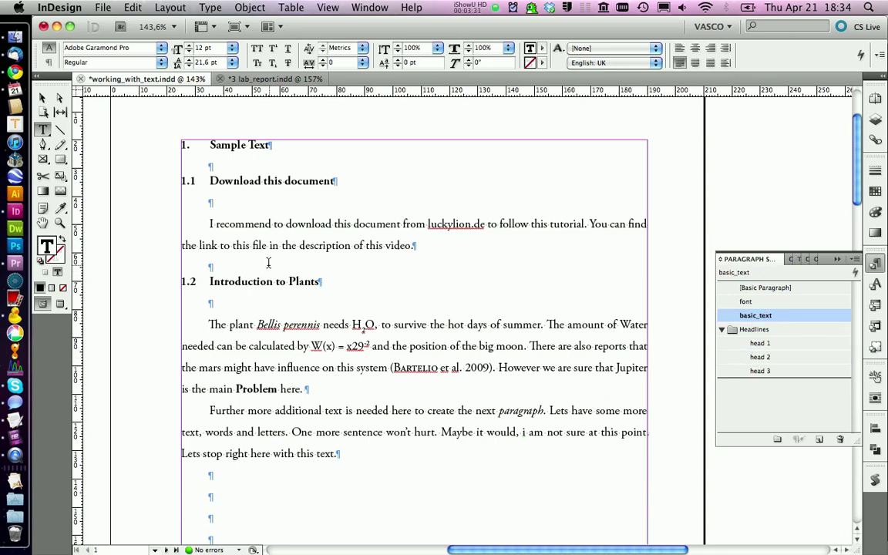
left_click(213, 282)
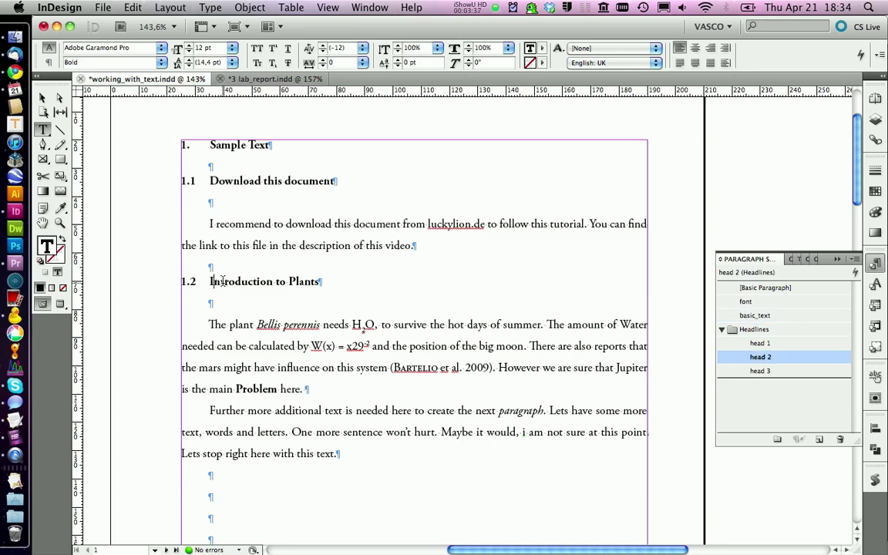
left_click(755, 344)
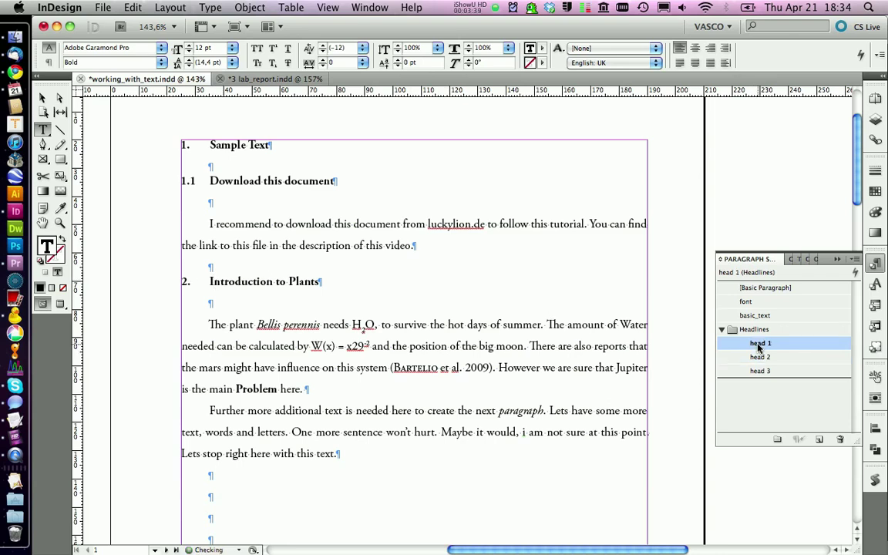
right_click(755, 343)
left_click(684, 351)
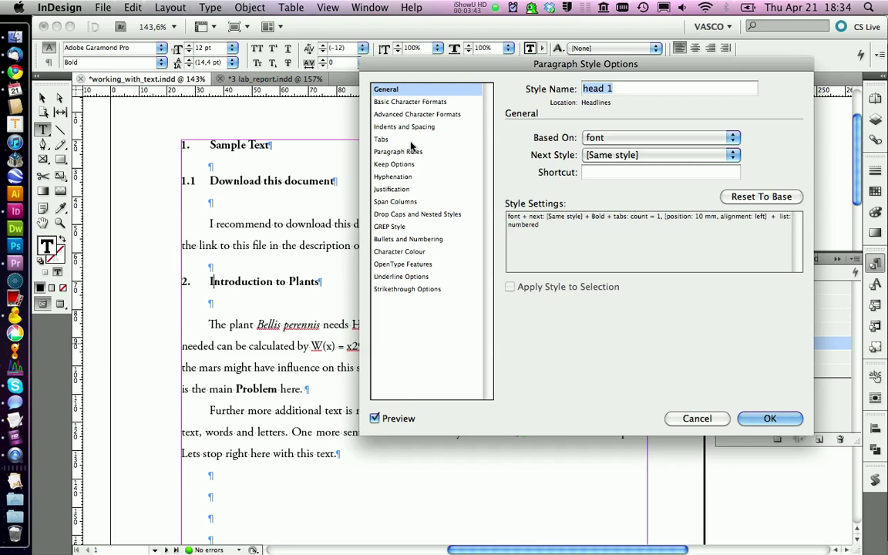
left_click_drag(465, 74, 451, 111)
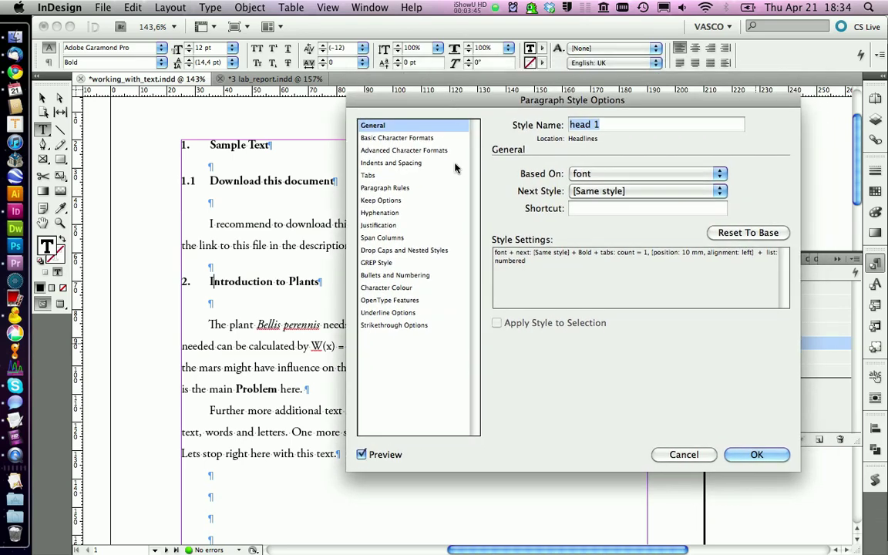
left_click(679, 454)
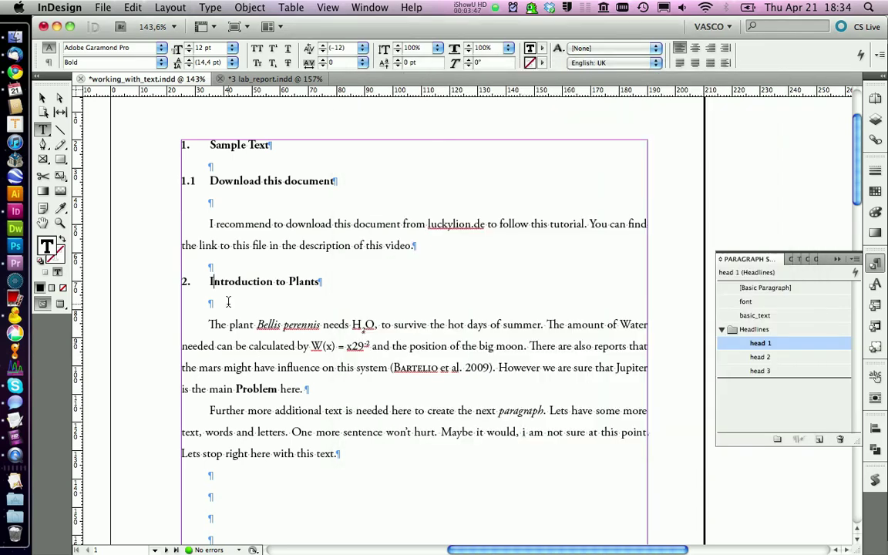
Step: Return Introduction to Plants to head 2 and give it 7.2 pt space before
left_click(48, 62)
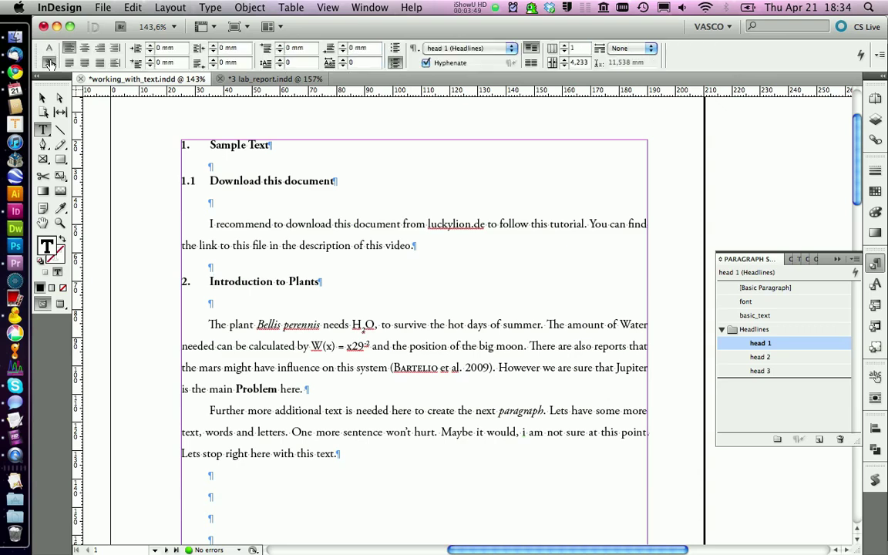
left_click(253, 283)
double_click(254, 282)
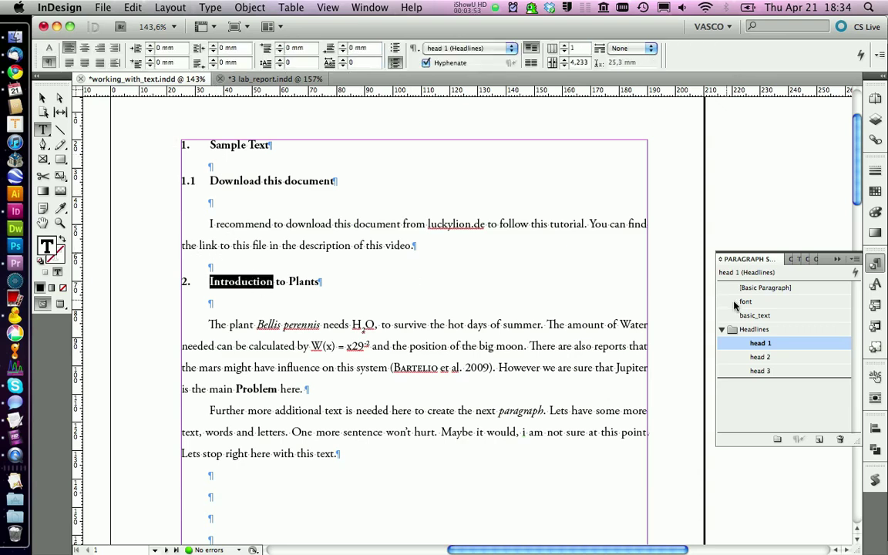
left_click(760, 357)
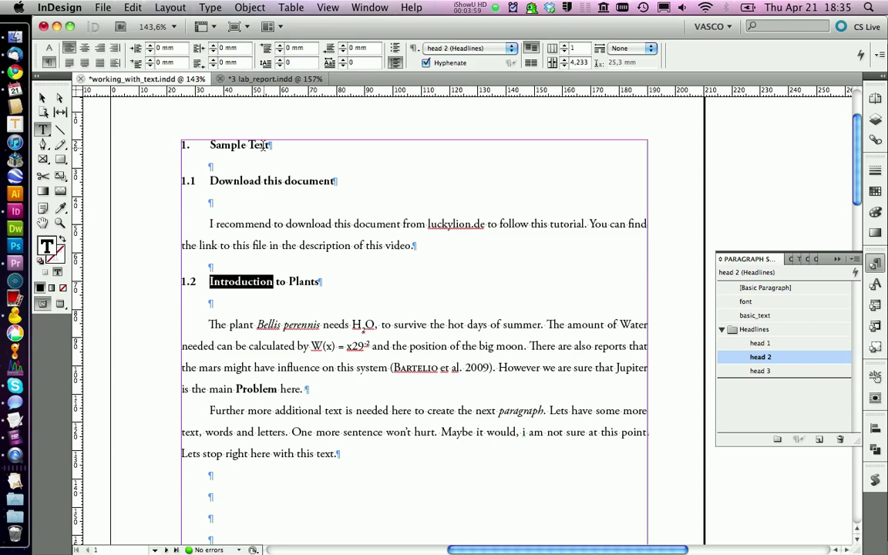
double_click(289, 48)
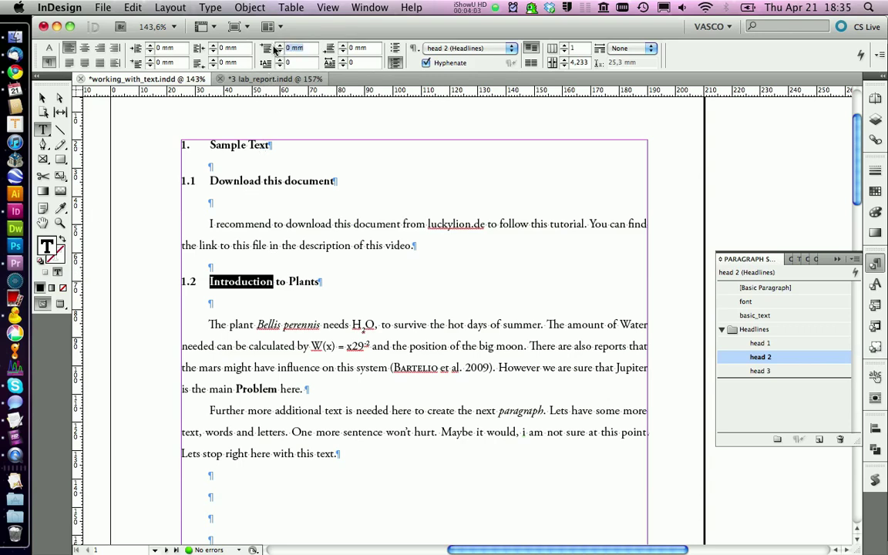
type("7.2pt")
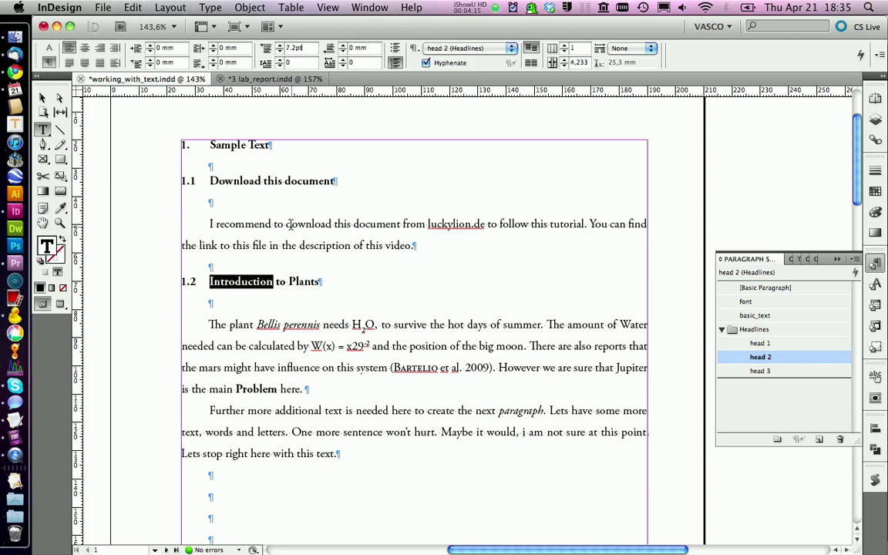
key("Return")
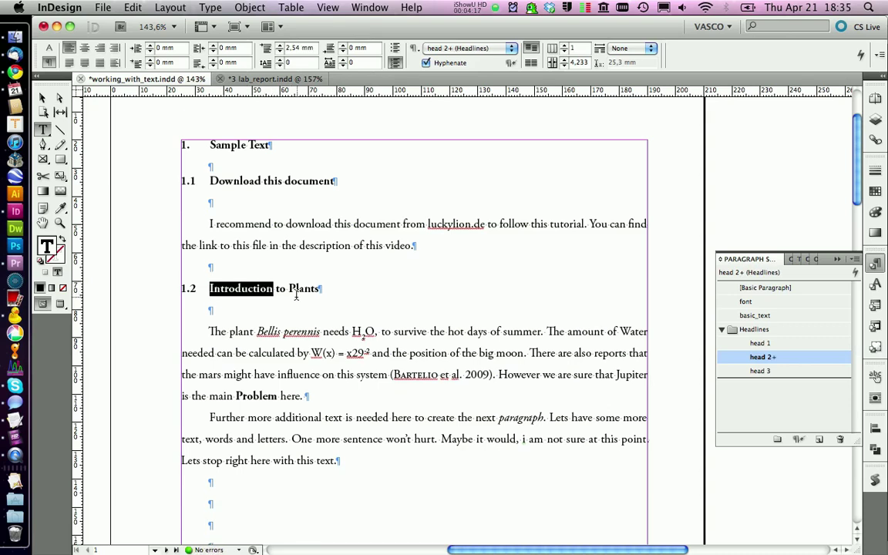
left_click(778, 357, "alt")
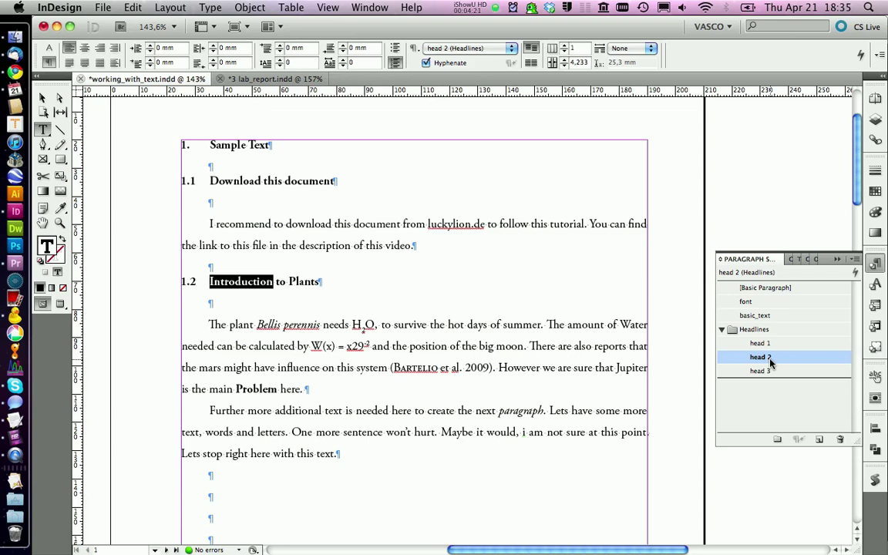
key("super+z")
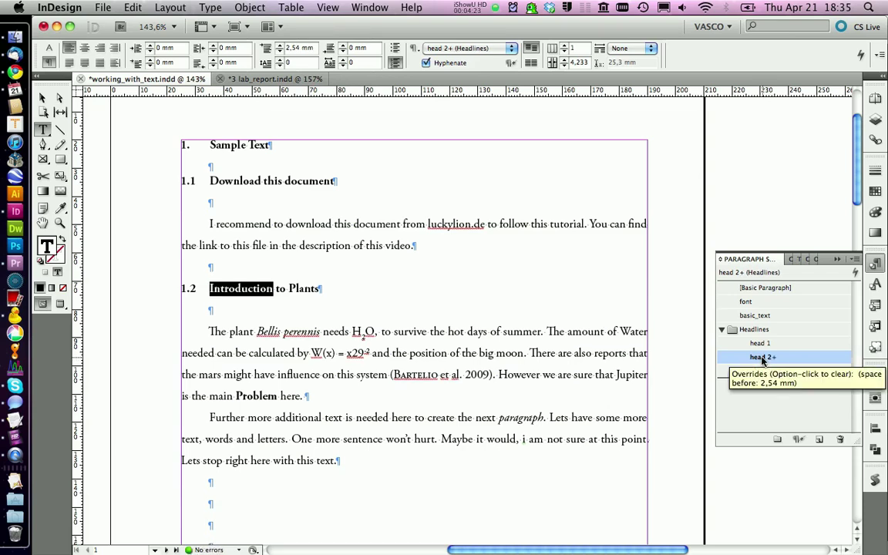
Step: Redefine the head 2 style from the adjusted heading's spacing
right_click(764, 358)
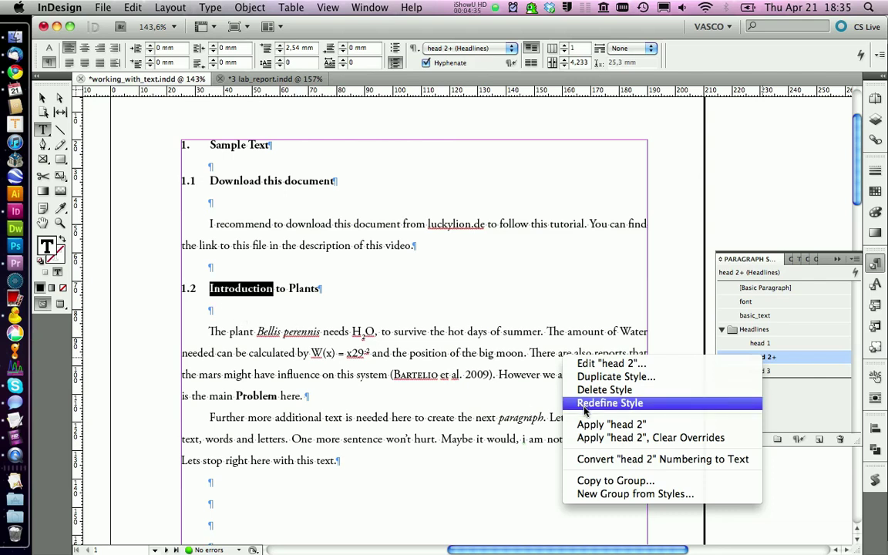
left_click(584, 406)
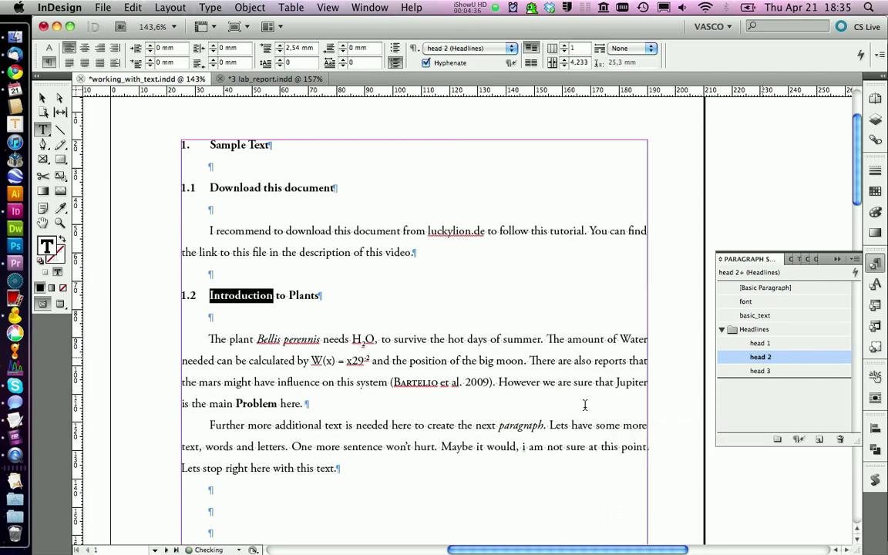
left_click(205, 187)
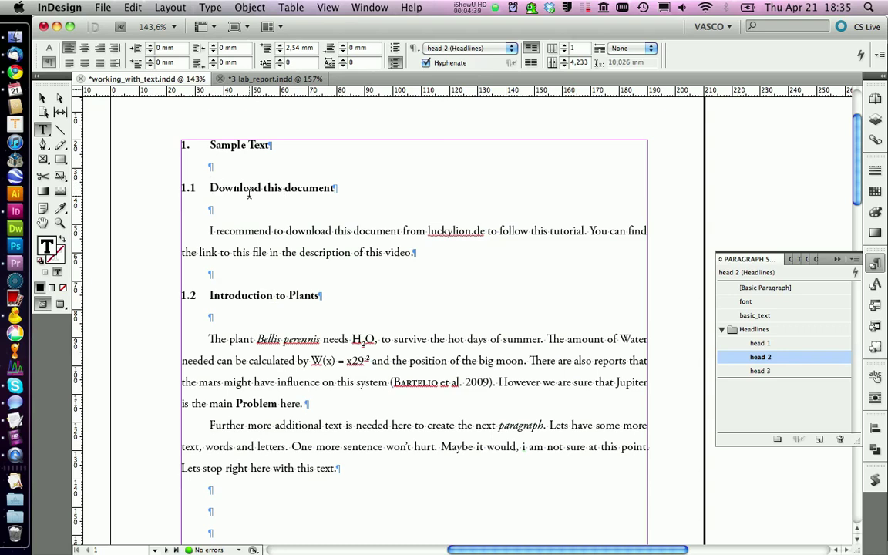
left_click(216, 144)
type("7.2")
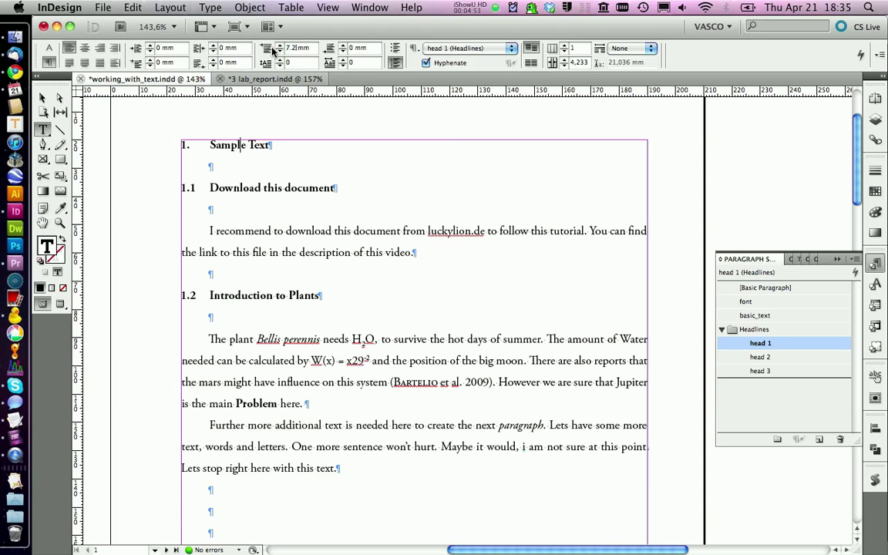
Step: Give Sample Text 7.2 pt space before, redefine head 1 from it, and save working_with_text.indd
type("pt")
key("Return")
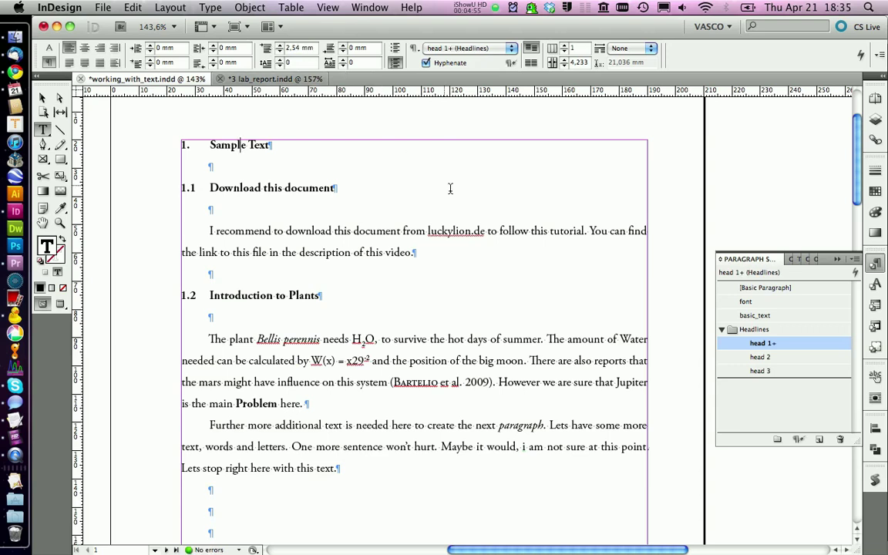
right_click(749, 342)
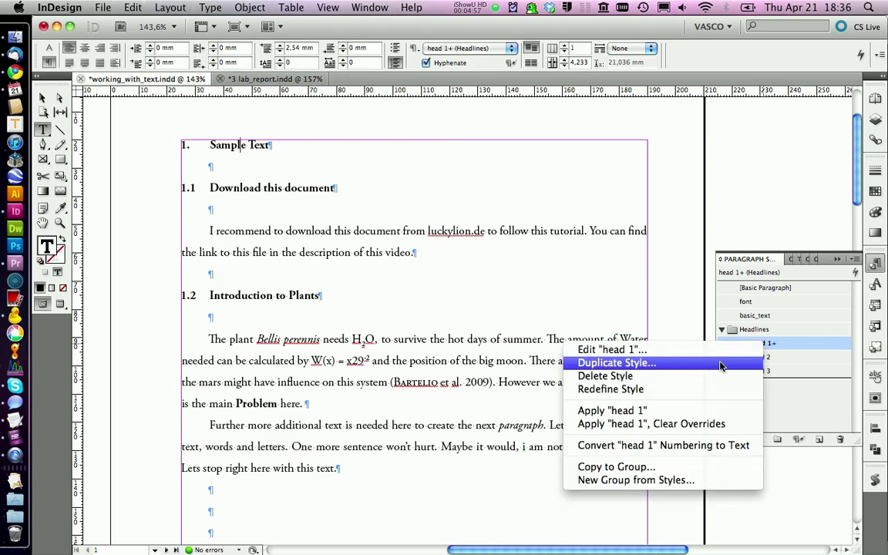
left_click(716, 389)
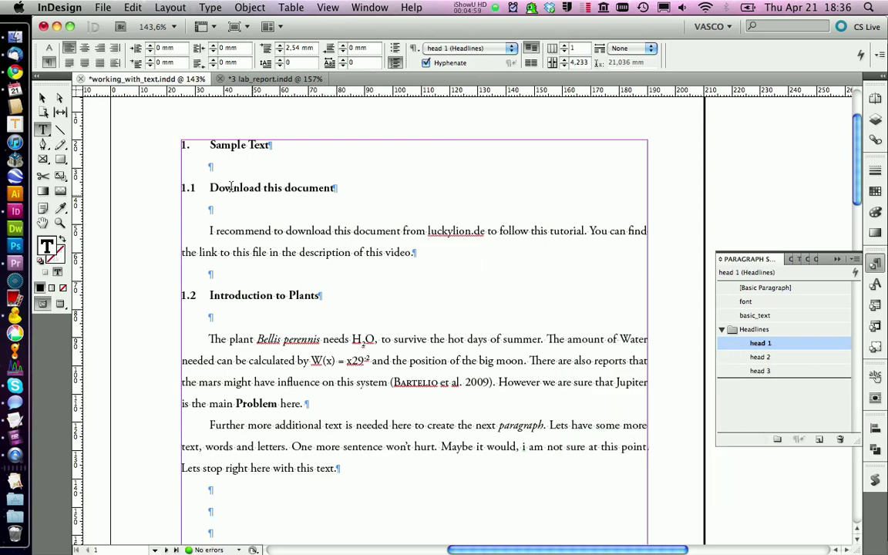
left_click(268, 169)
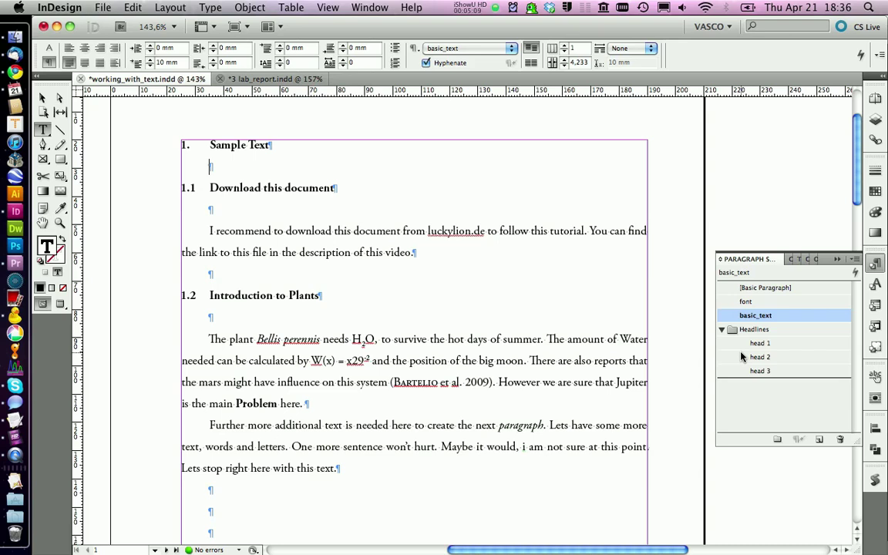
key("super+s")
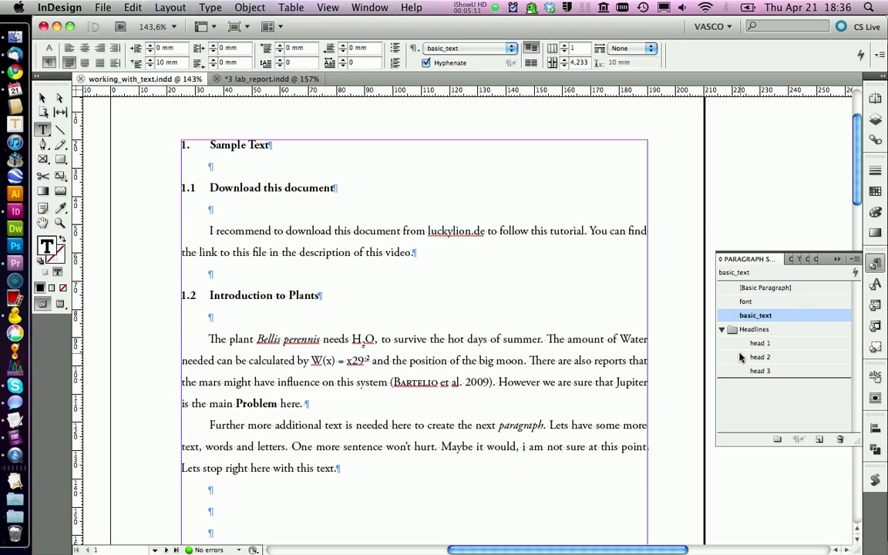